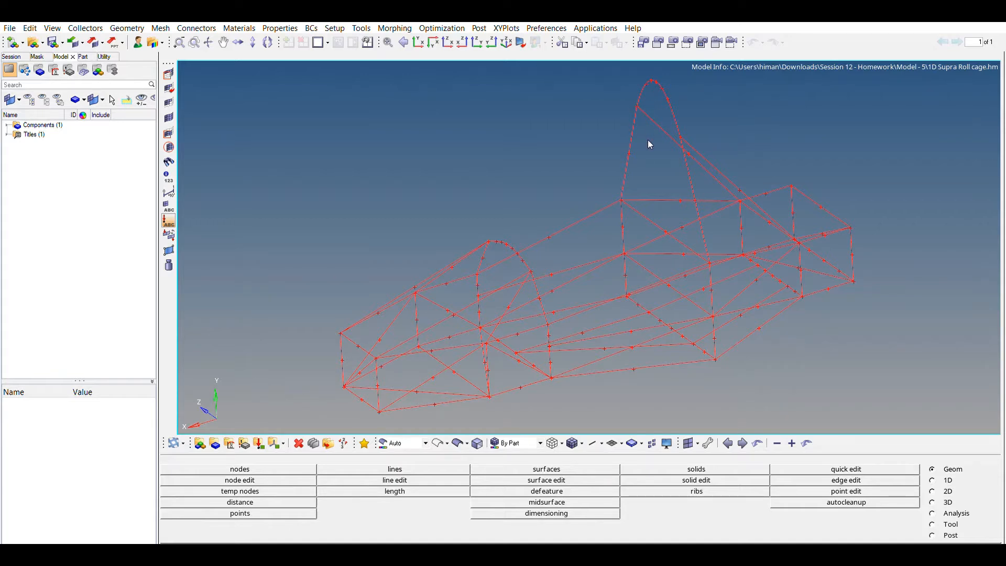
scroll(661, 93, up, 10)
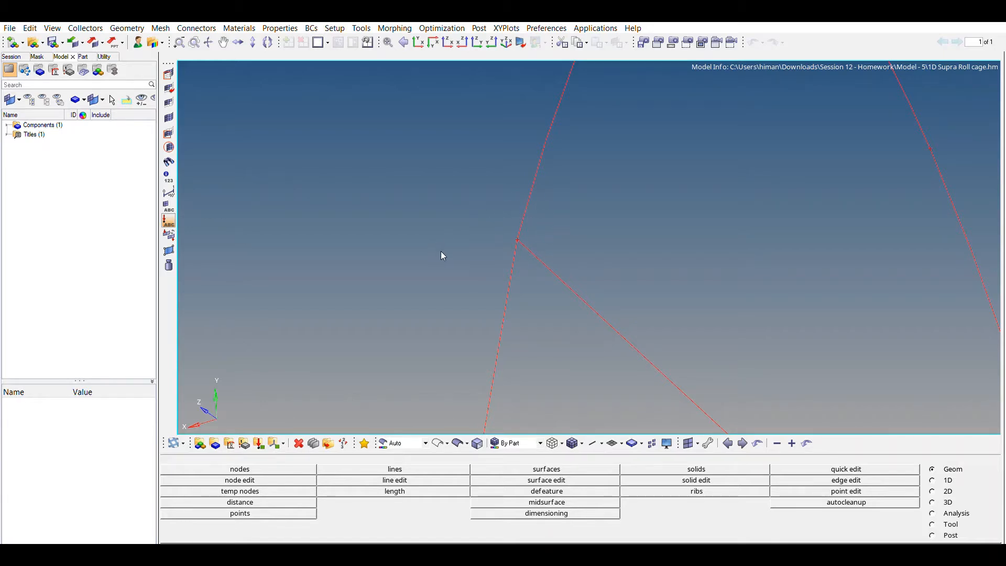
ctrl+scroll(441, 250, down, 6)
ctrl+right_drag(443, 328, 518, 224)
ctrl+drag(521, 229, 507, 316)
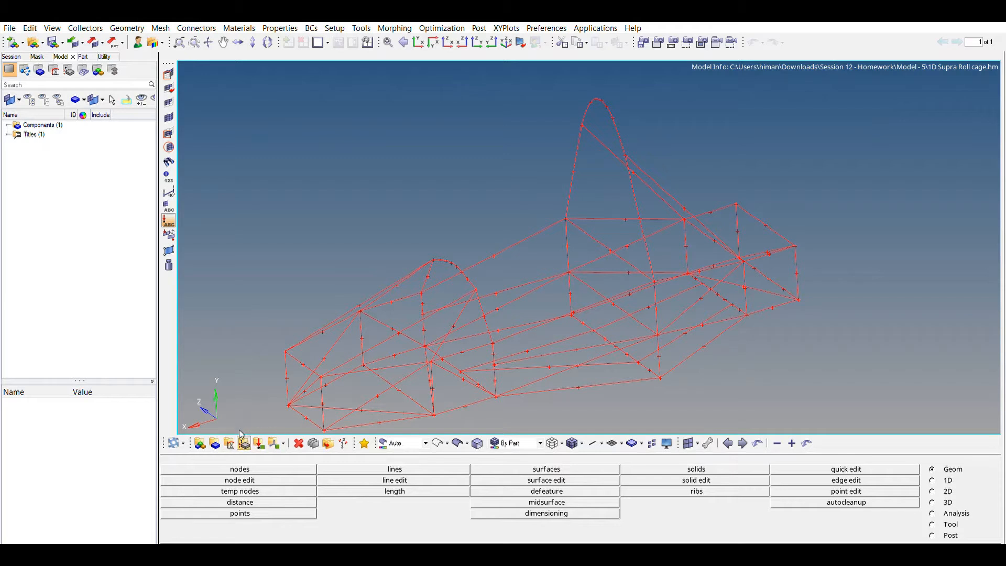
Step: Create an isotropic material named steel with the MAT1 card image
click(244, 443)
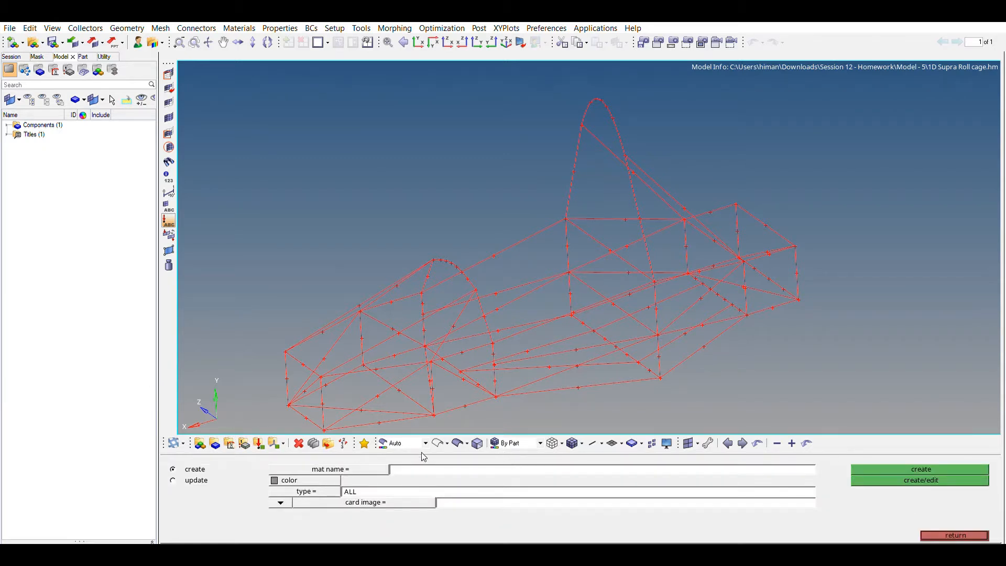
text(steel)
click(391, 483)
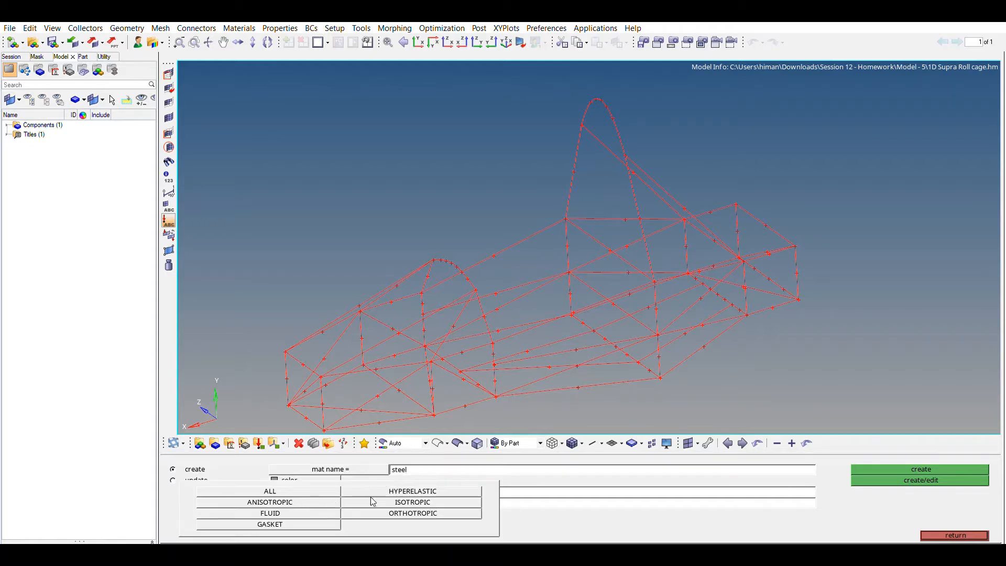
click(409, 501)
click(436, 502)
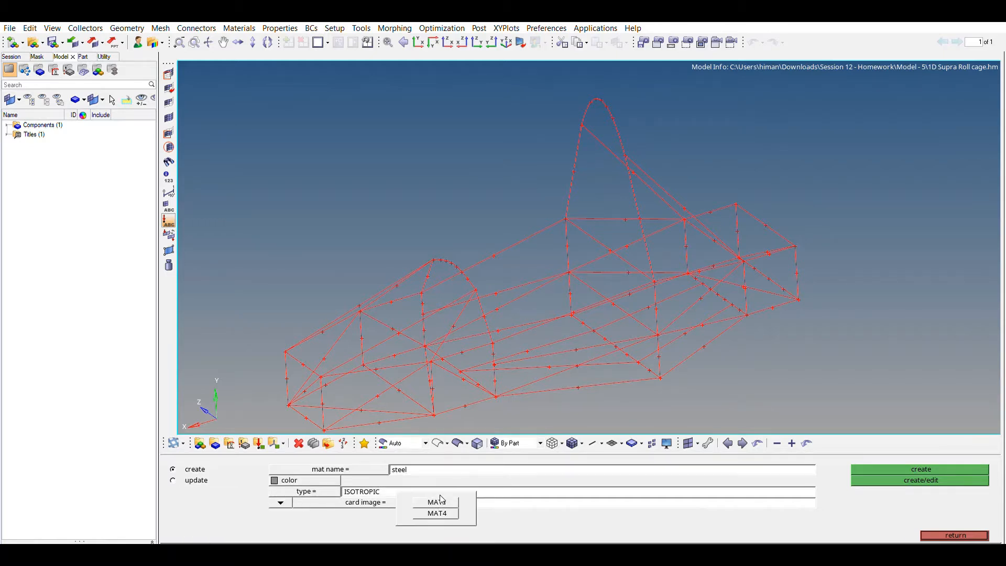
click(437, 502)
click(885, 469)
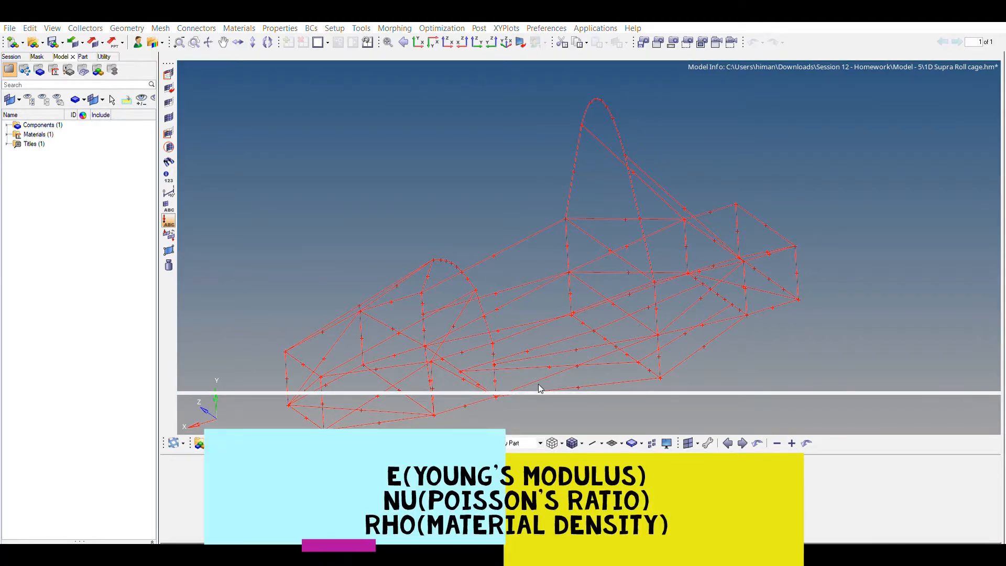
click(941, 533)
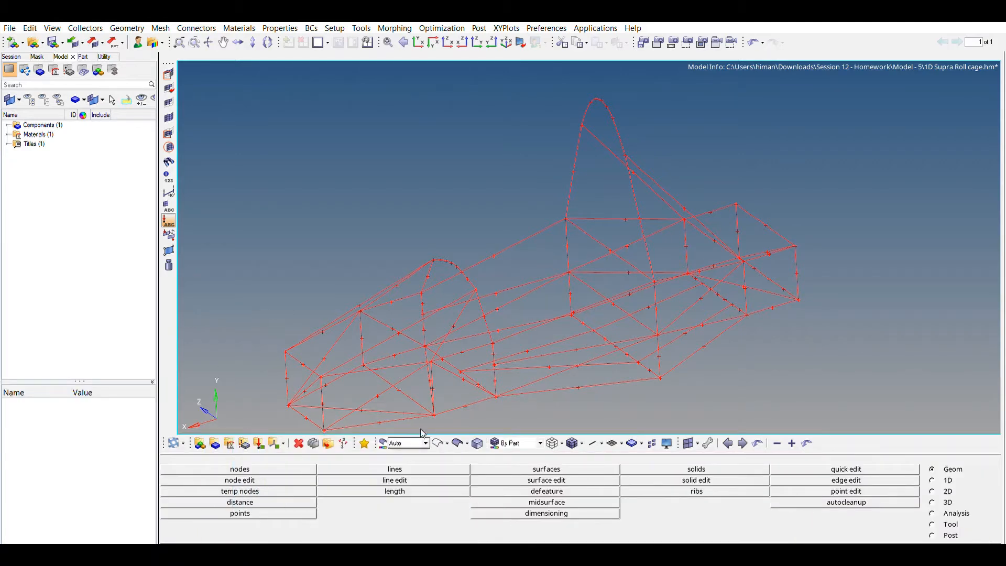
Step: Create a standard thinwalled tube beam section from the HYPER BEAM library
click(948, 478)
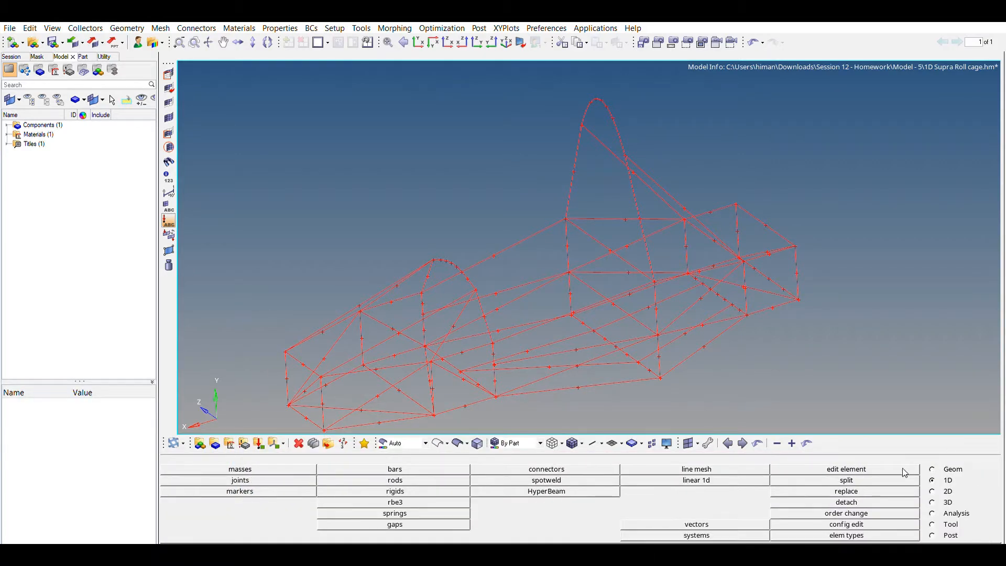
click(534, 489)
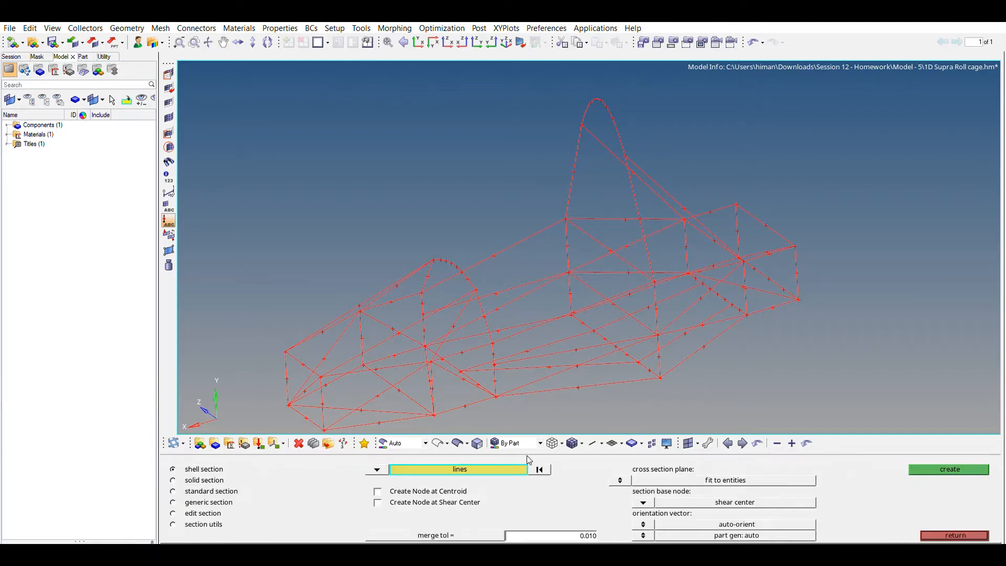
click(202, 491)
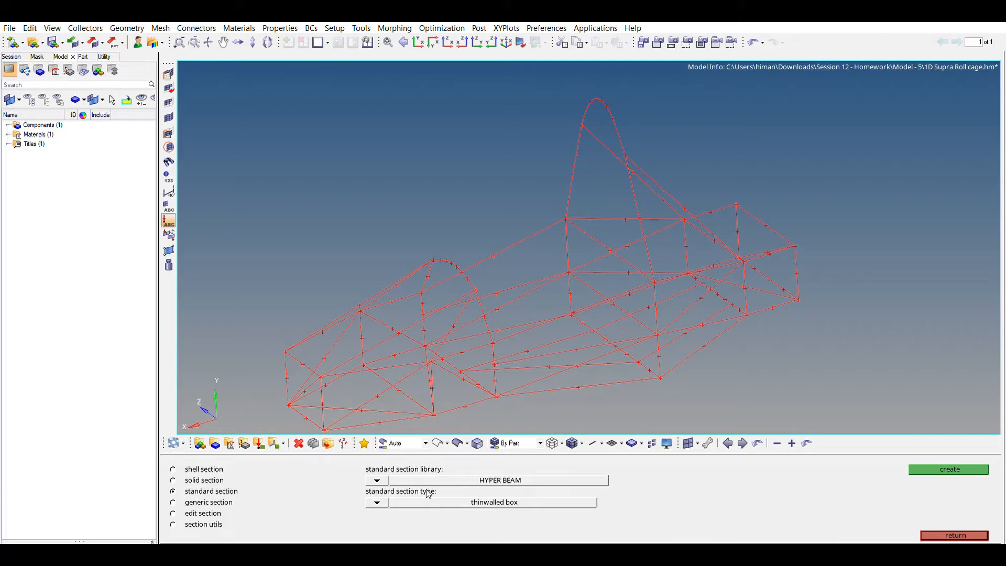
click(377, 502)
click(582, 479)
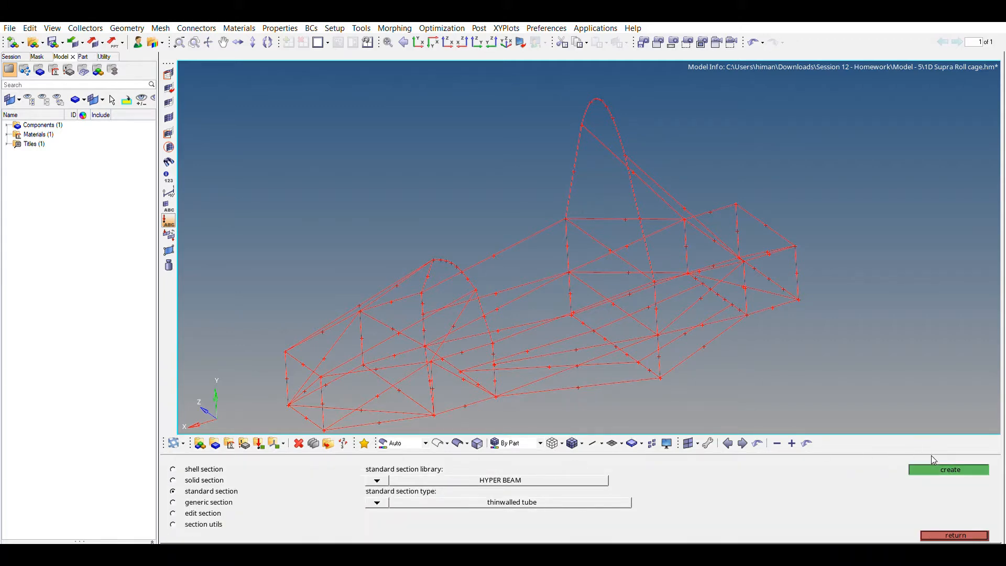
click(935, 469)
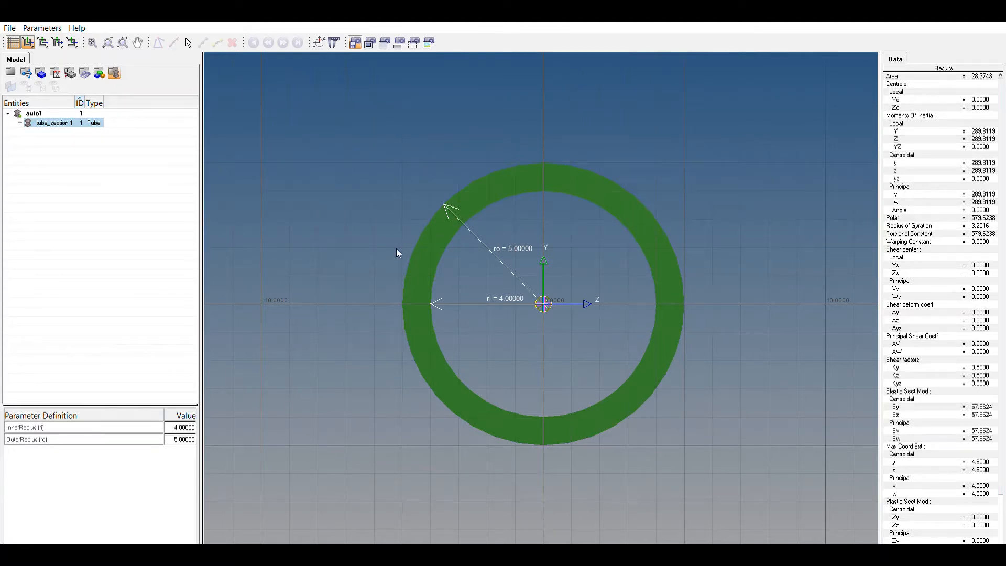
Step: Set the tube section's outer radius to 12 and its inner radius to 10, and close the section editor
click(188, 425)
key(Tab)
text(12)
key(Return)
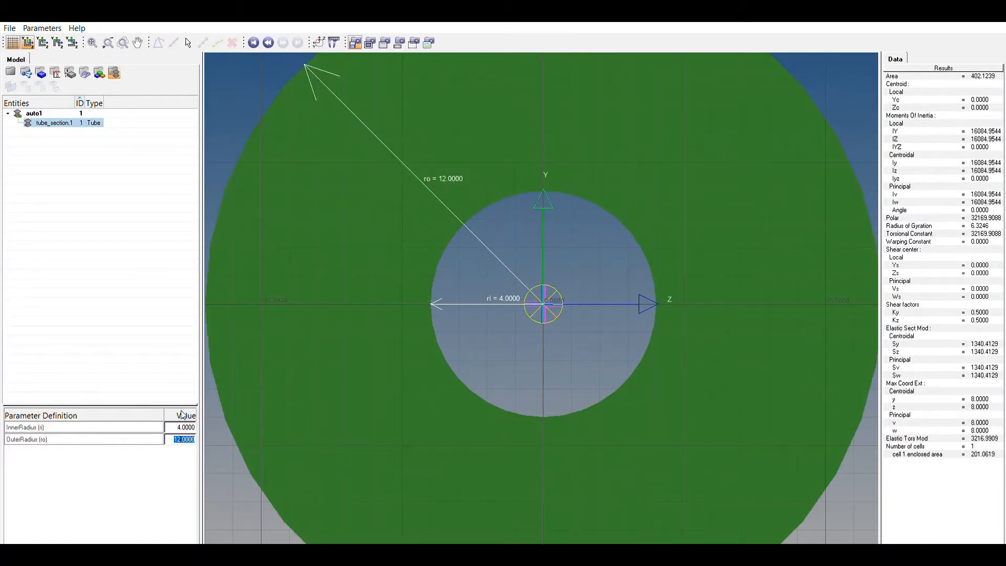
click(188, 427)
text(10)
key(Return)
click(363, 400)
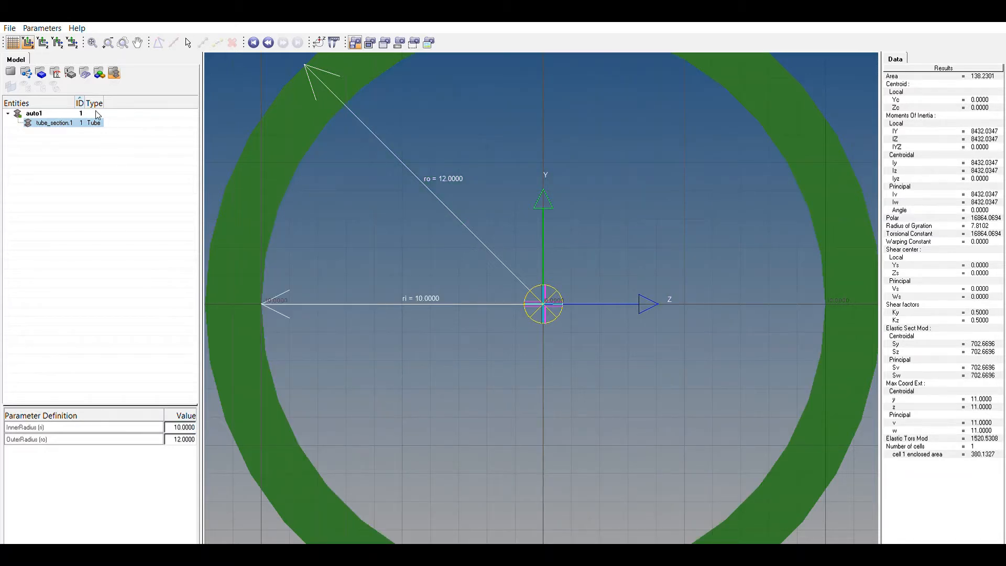
click(9, 67)
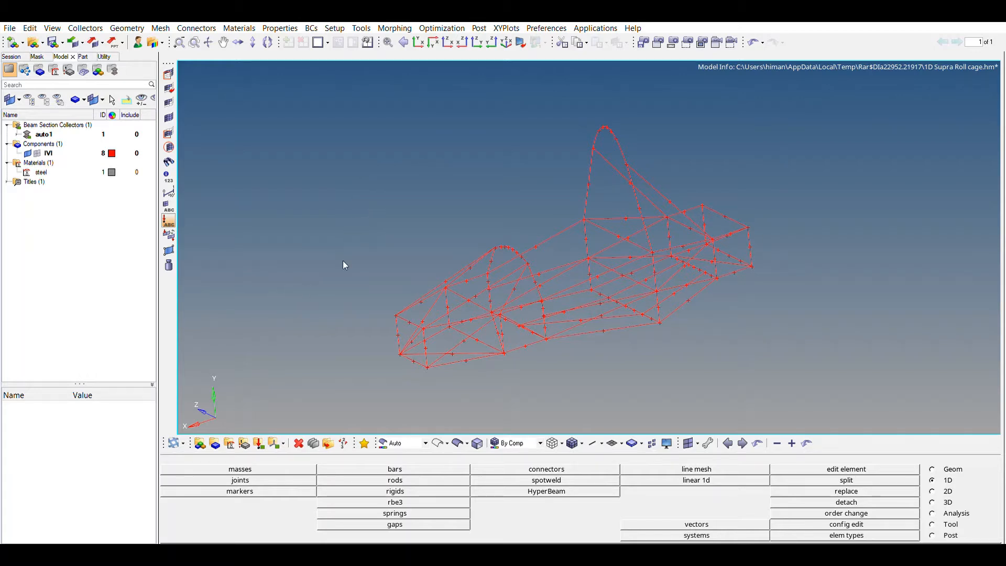
Step: Create a 1D property named line with the PBEAM card image, steel material and tube_section.1 as its beam section
click(229, 442)
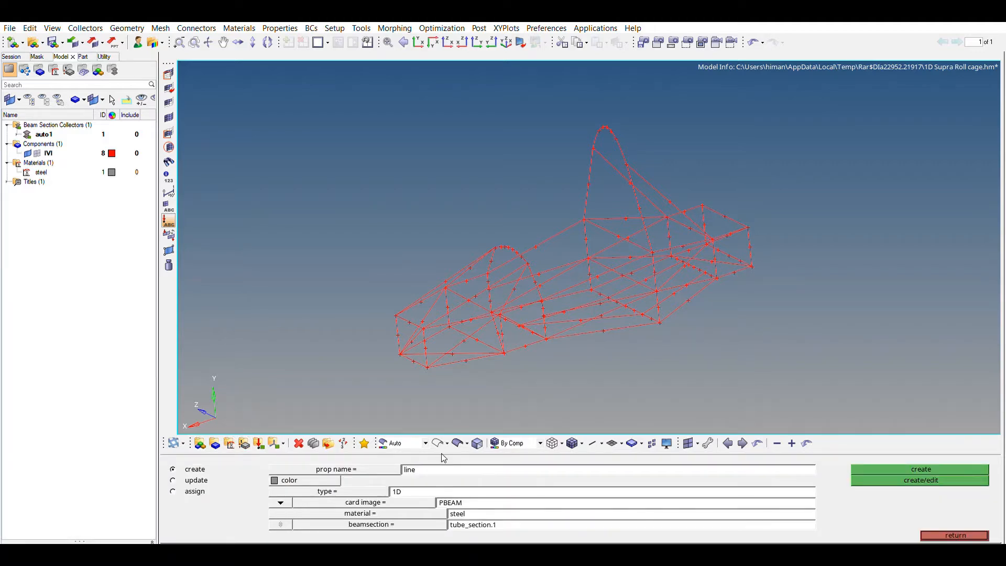
click(426, 489)
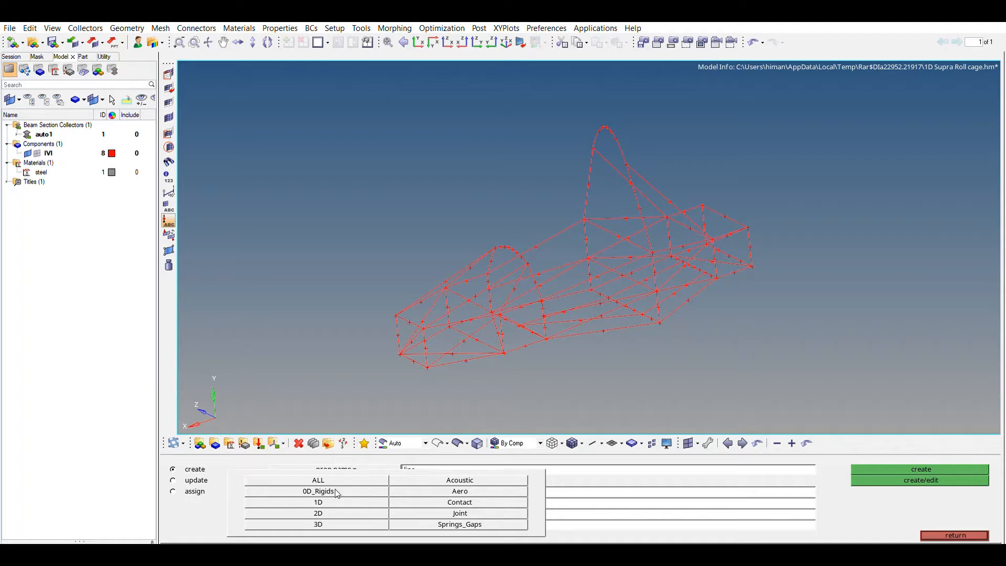
click(335, 501)
click(474, 500)
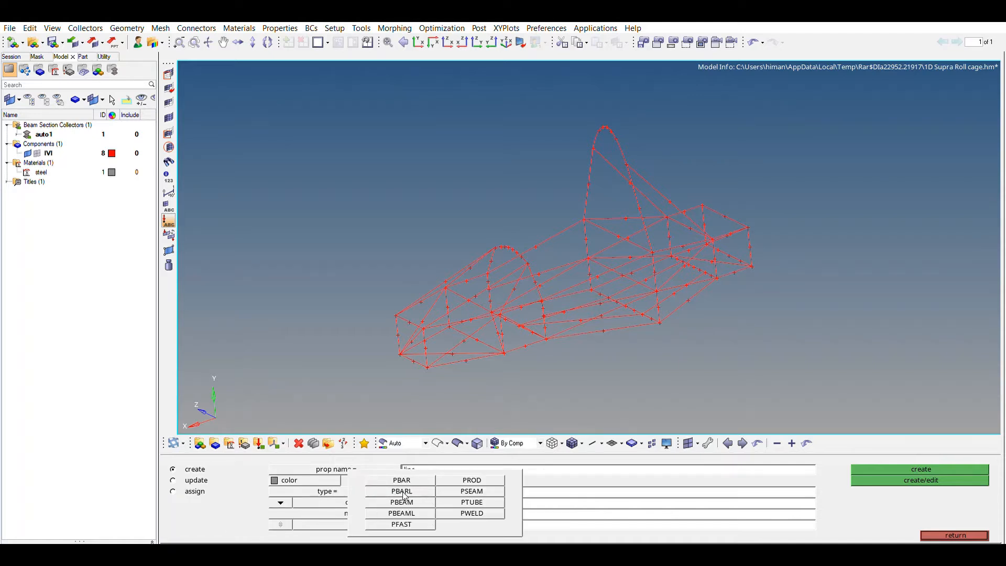
click(411, 502)
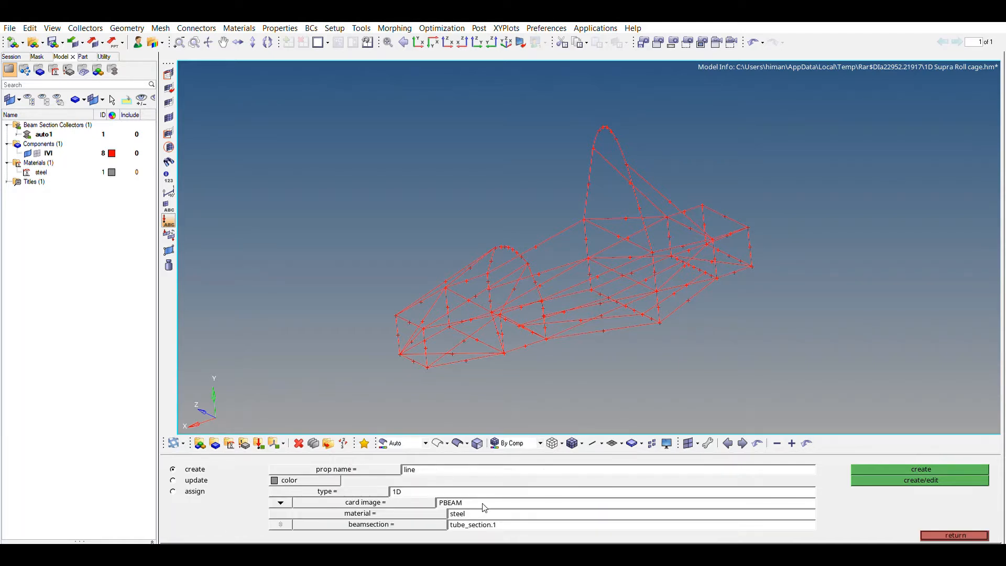
click(483, 513)
click(246, 468)
click(469, 523)
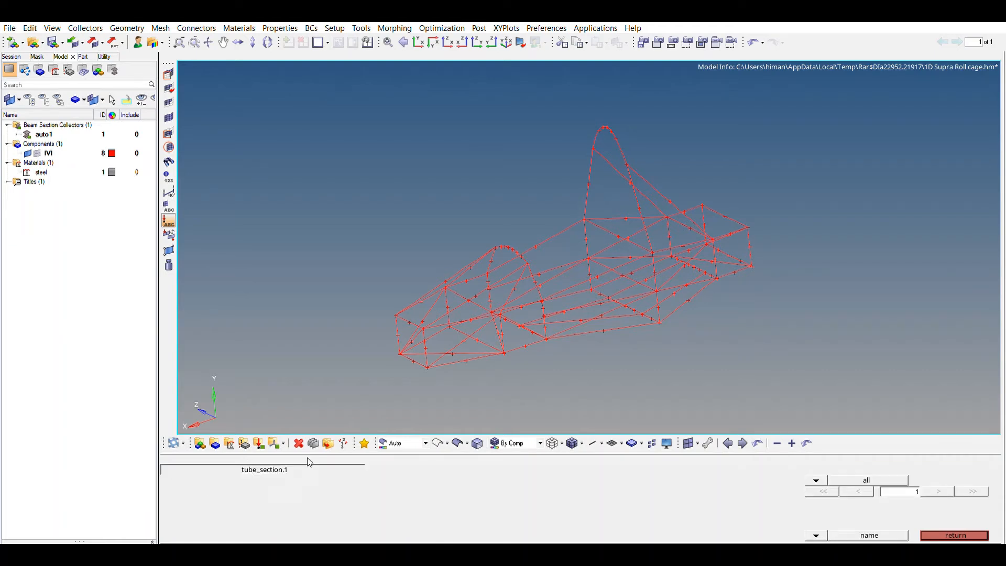
click(309, 468)
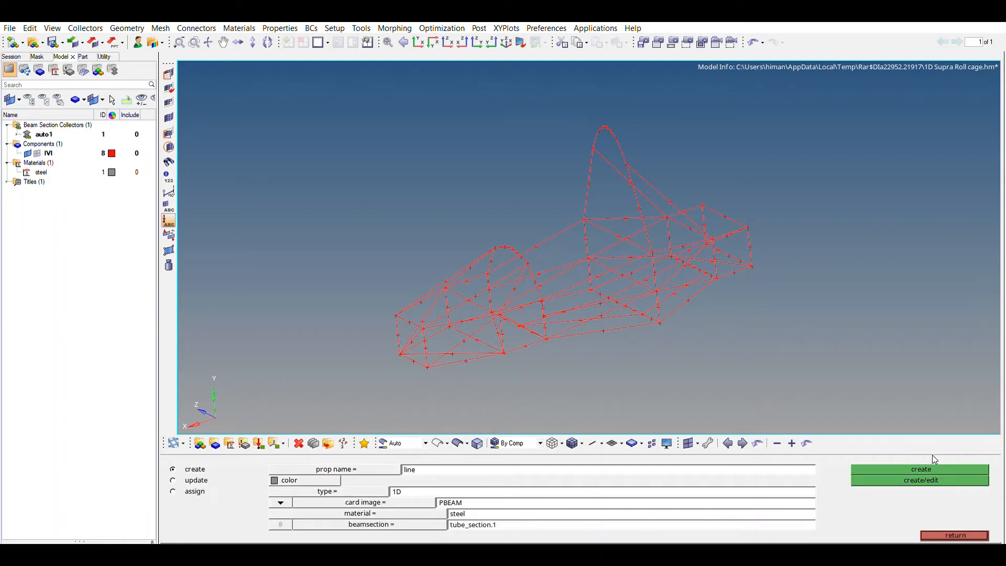
click(933, 468)
click(954, 535)
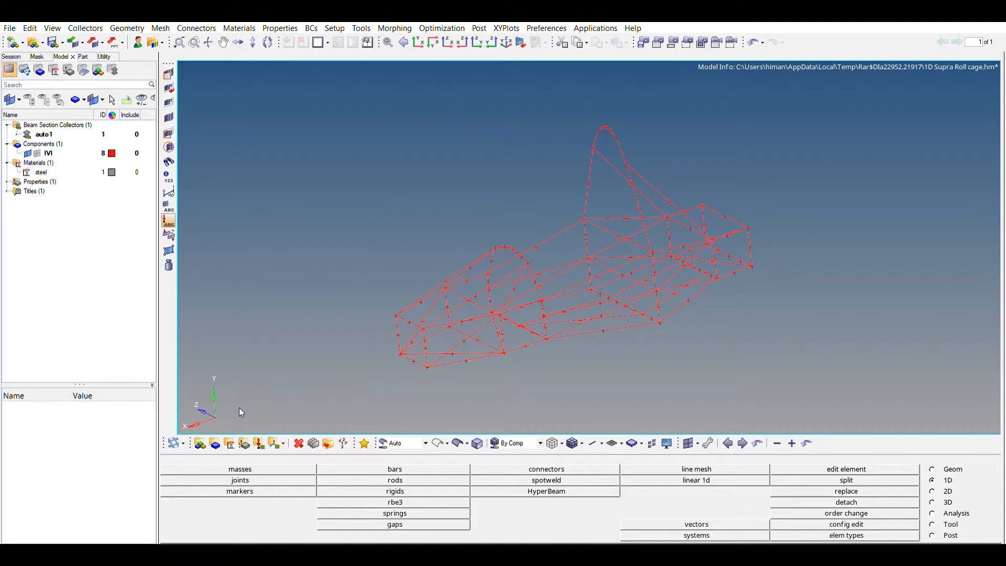
Step: Update the IVI component to use no card image and the line property
click(215, 438)
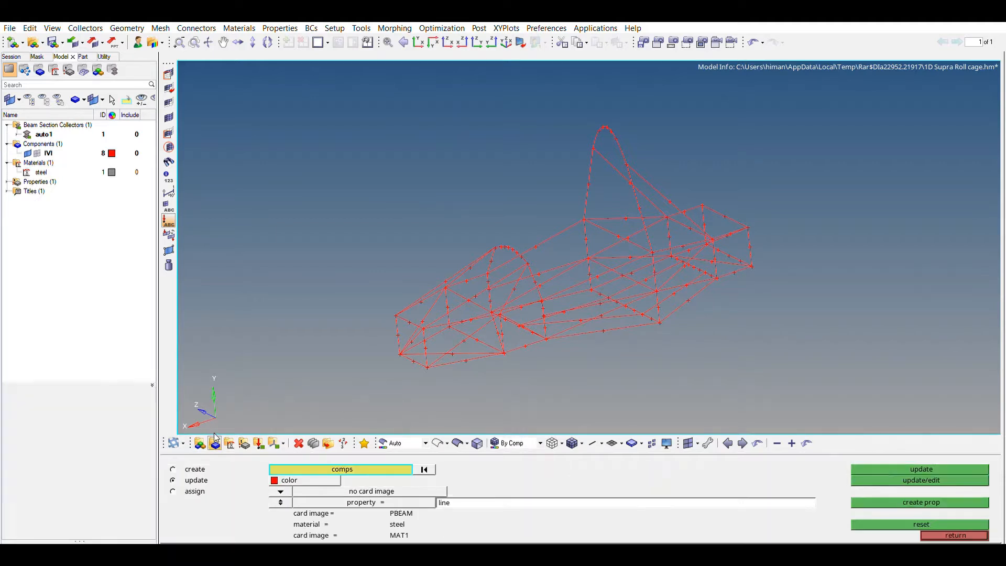
click(314, 469)
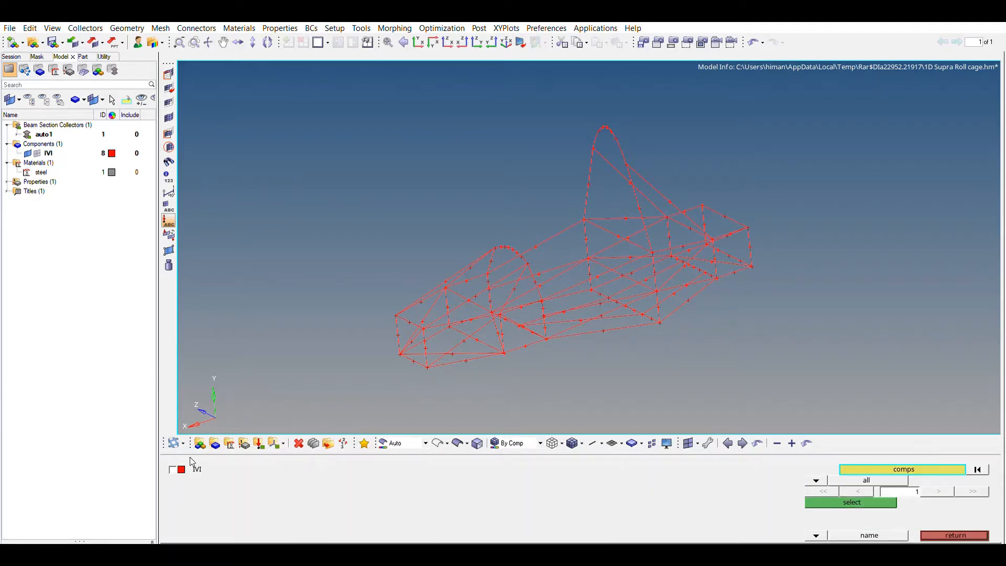
click(172, 469)
click(850, 502)
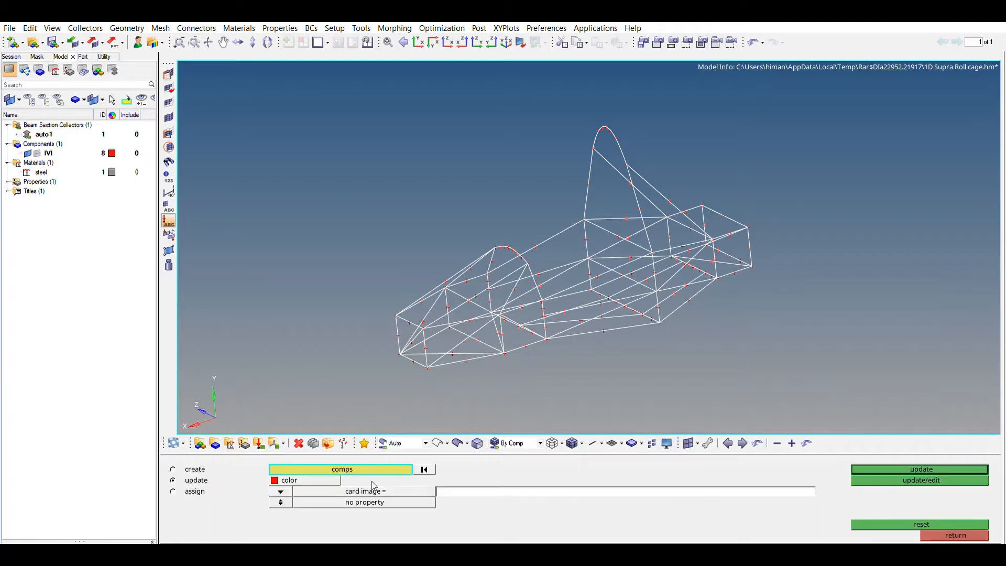
click(281, 492)
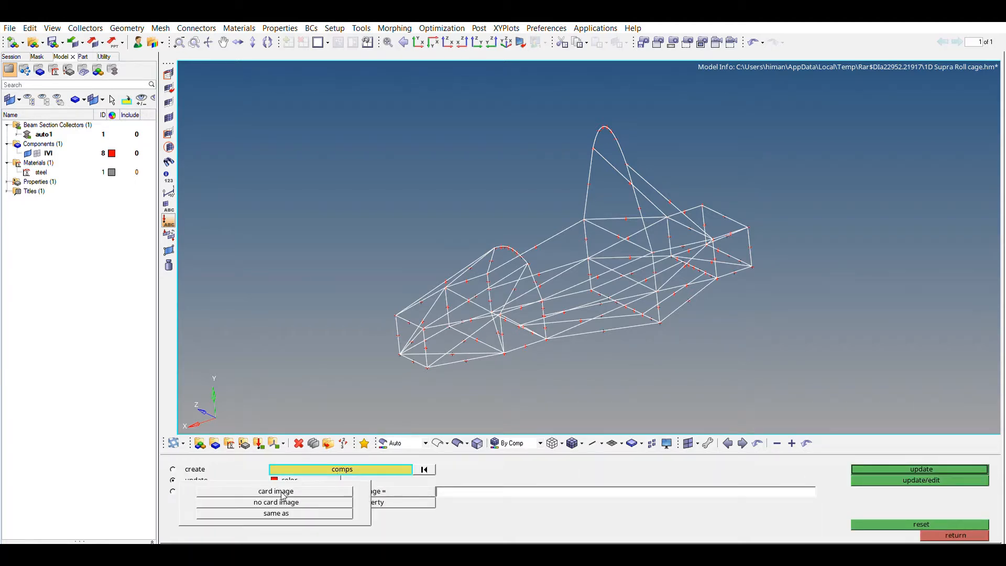
click(283, 502)
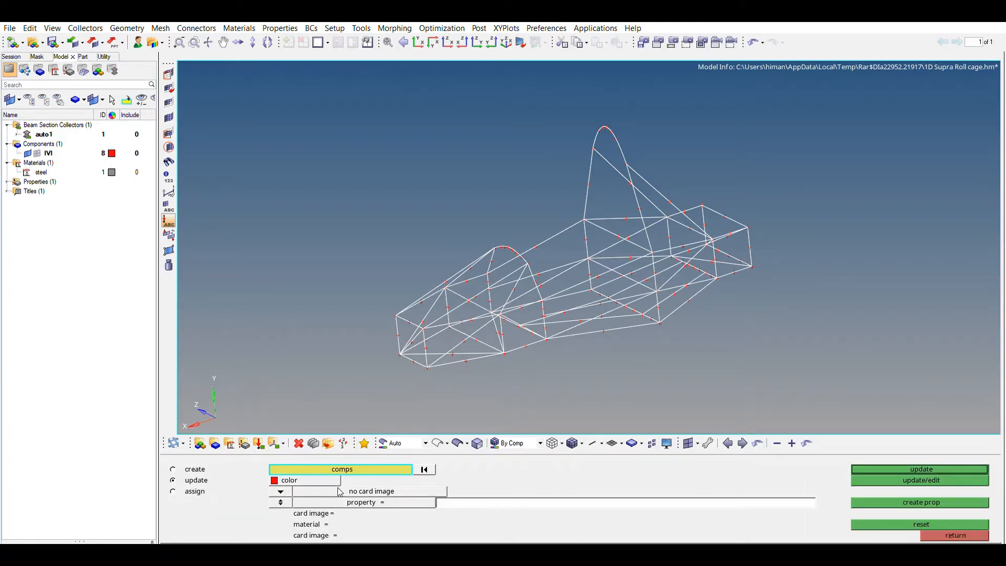
click(388, 500)
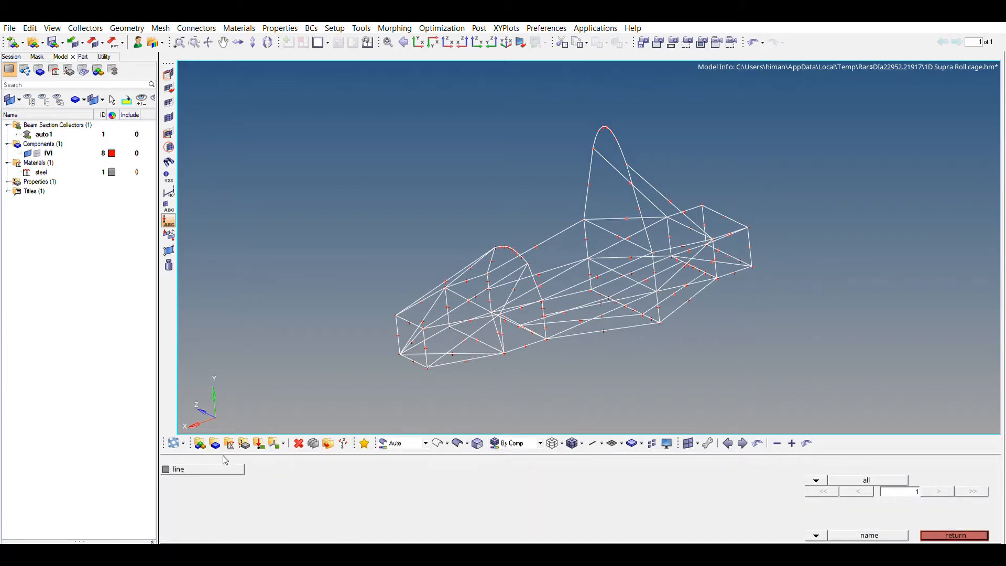
click(224, 468)
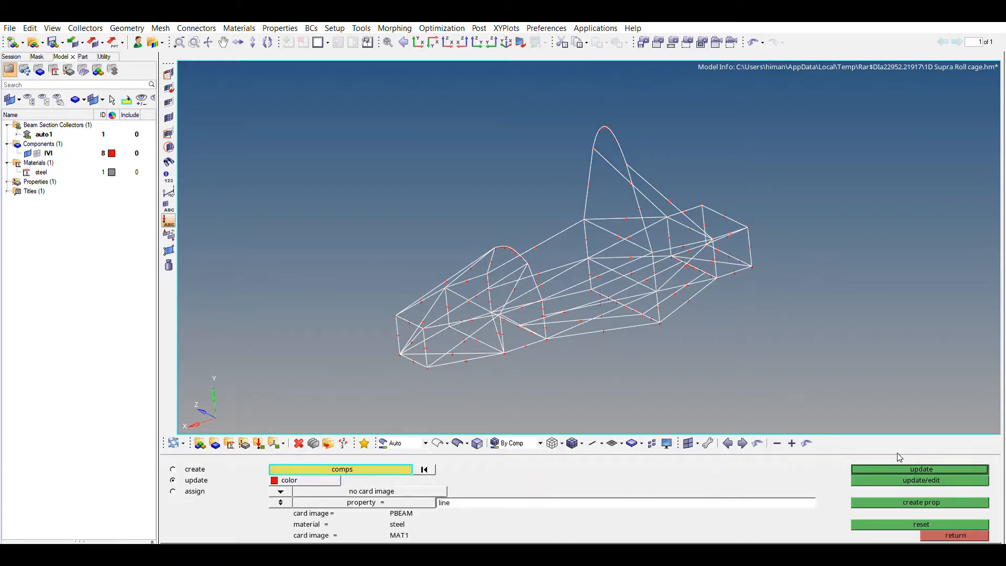
click(905, 469)
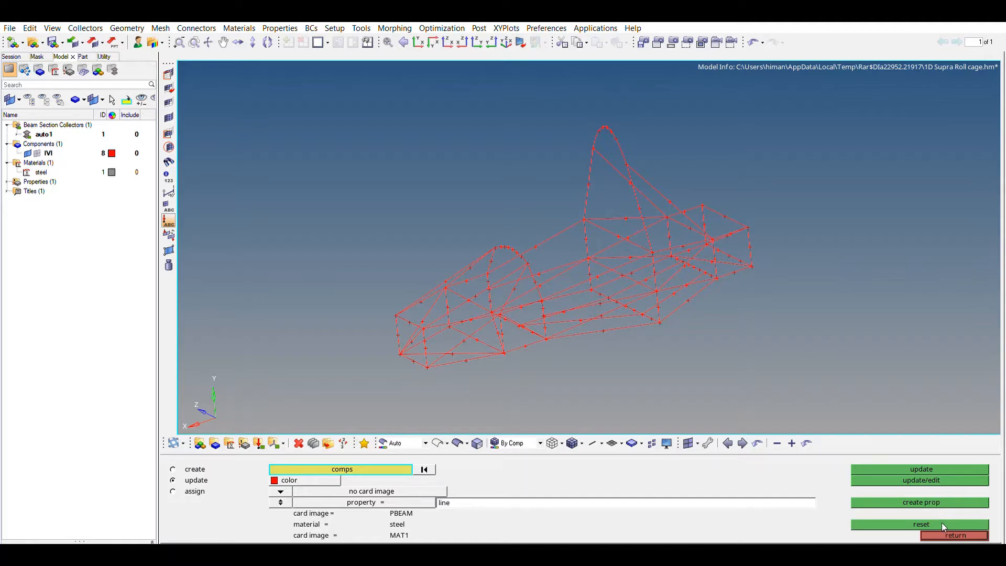
click(945, 535)
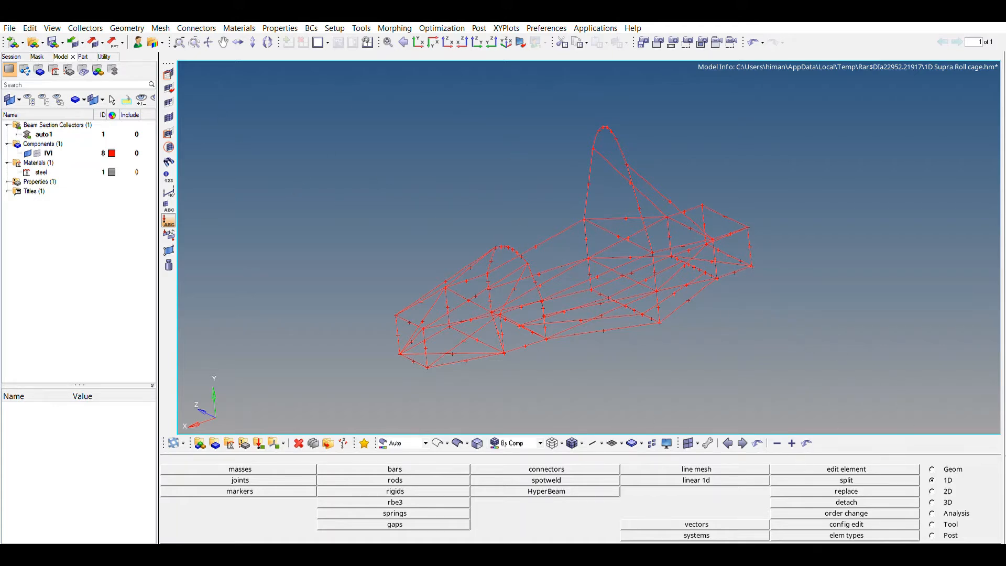
Step: Set up a line mesh with the bar2 element configuration and the line property
click(696, 468)
click(954, 535)
click(700, 468)
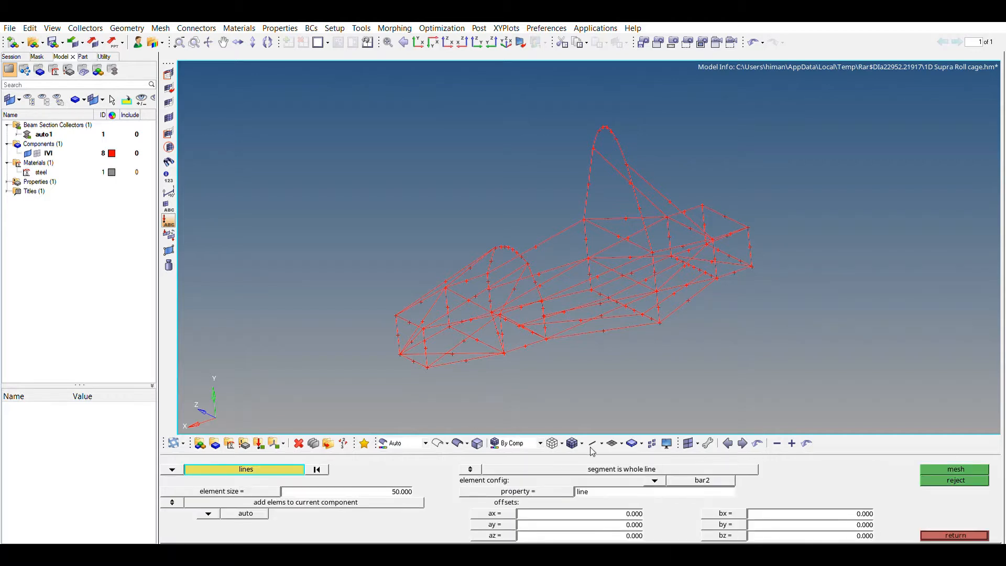
click(654, 475)
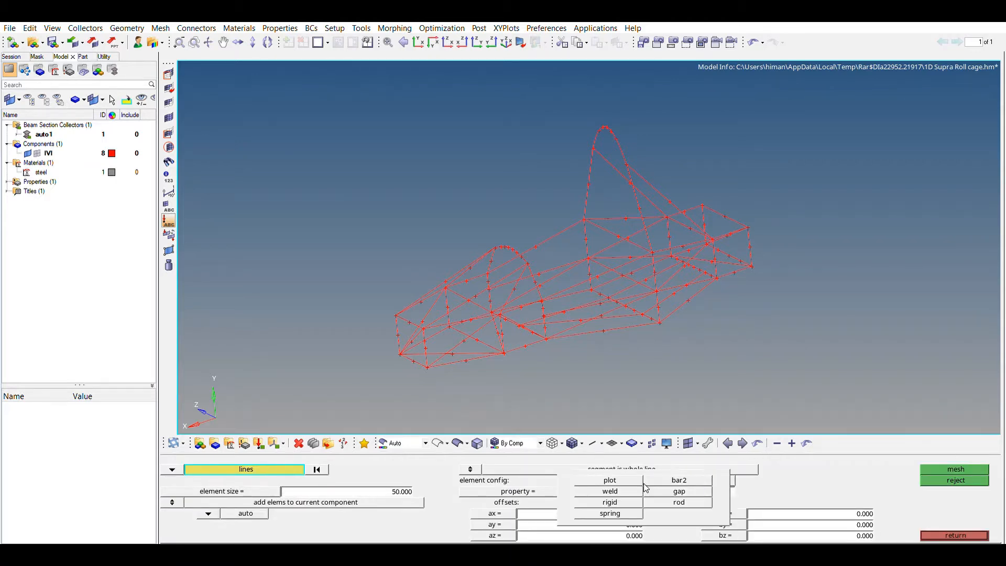
click(671, 474)
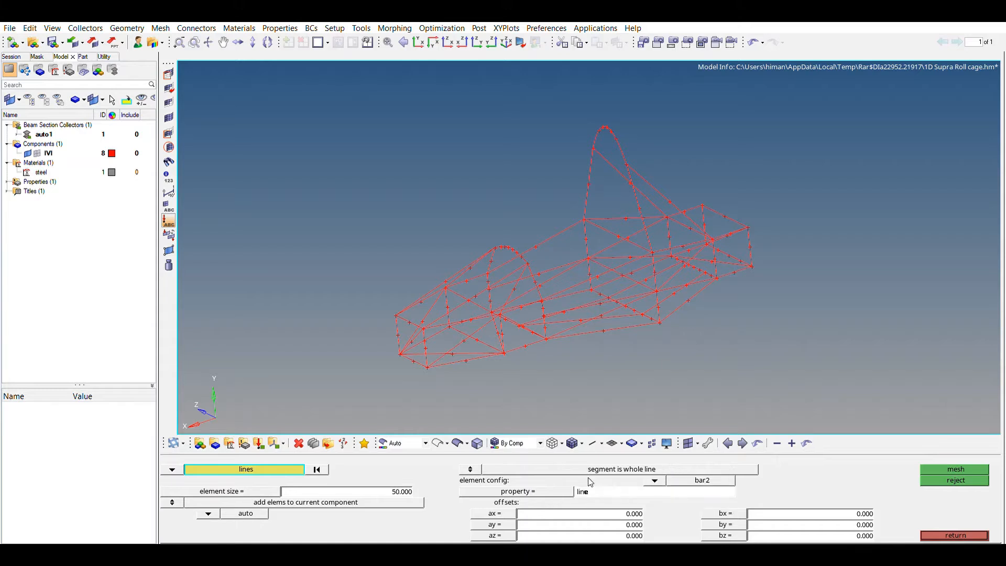
click(567, 487)
click(231, 467)
Step: Select all the roll cage lines and mesh them with bar2 elements at an element size of 50
key(Tab)
click(269, 469)
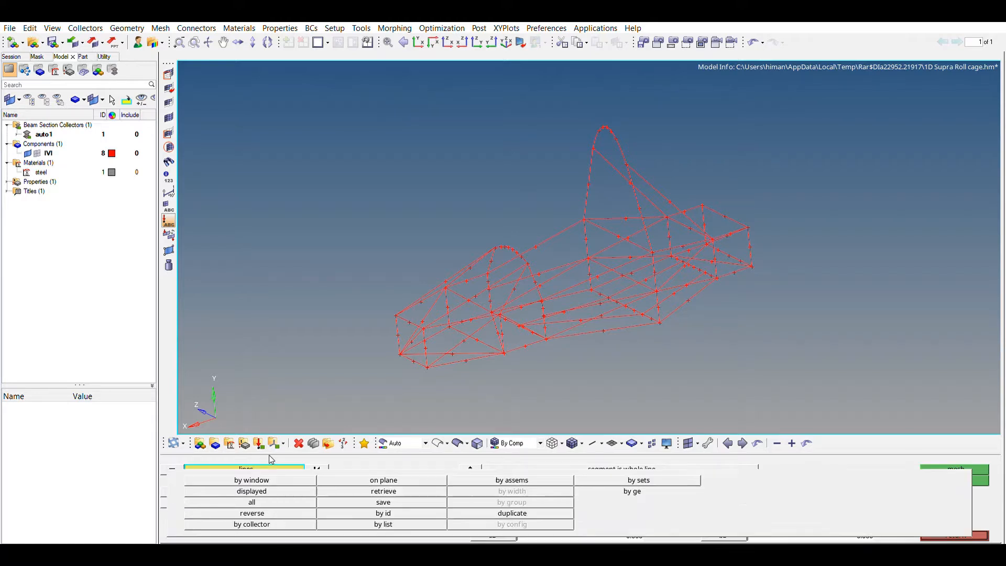
click(260, 468)
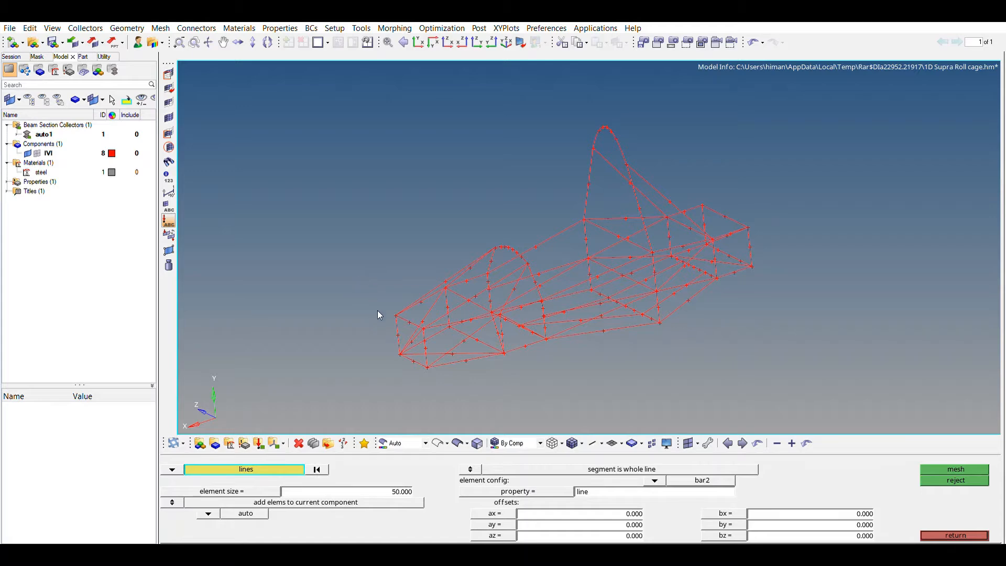
mouse_move(328, 118)
shift+mouse_down()
mouse_move(599, 300)
mouse_move(793, 367)
shift+mouse_up()
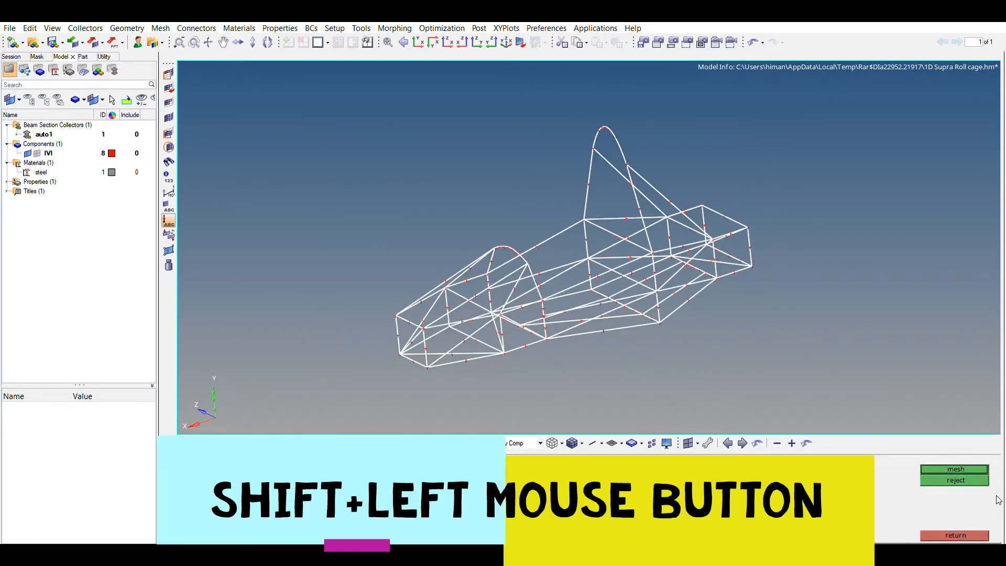
click(959, 468)
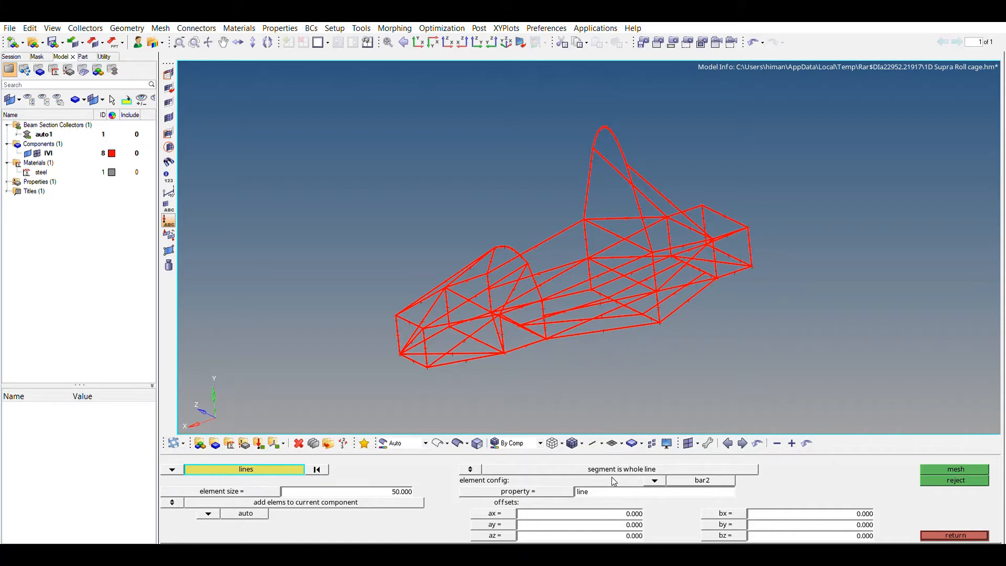
click(593, 442)
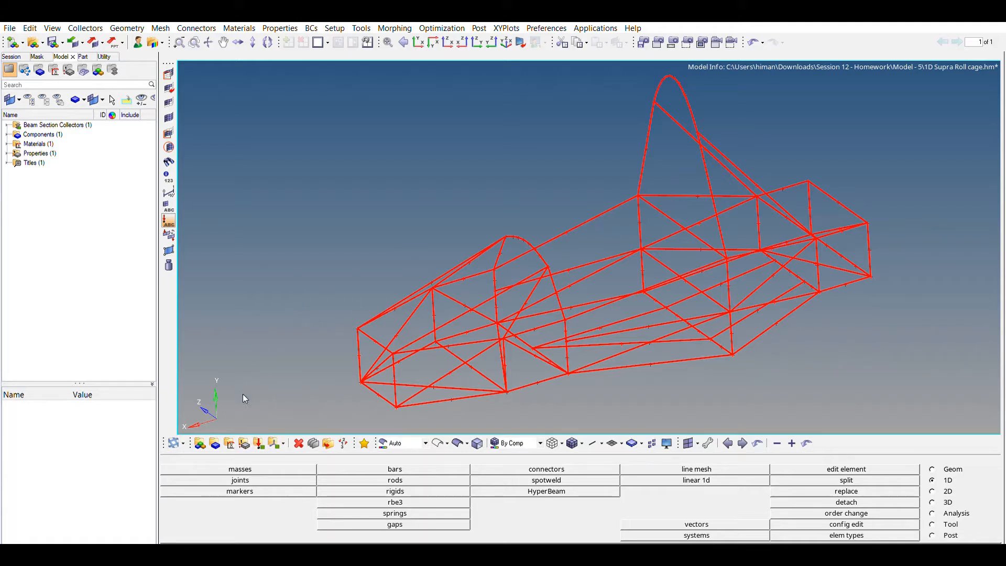
Step: Create a load collector named EIGRL with the EIGRL card image
click(258, 443)
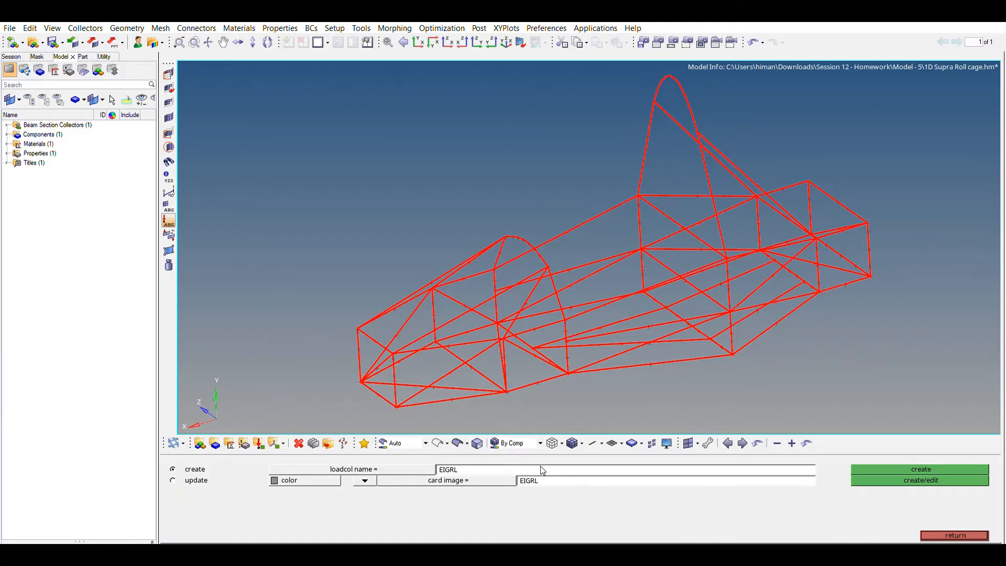
click(488, 462)
key(BackSpace)
text(EIGRL)
click(540, 480)
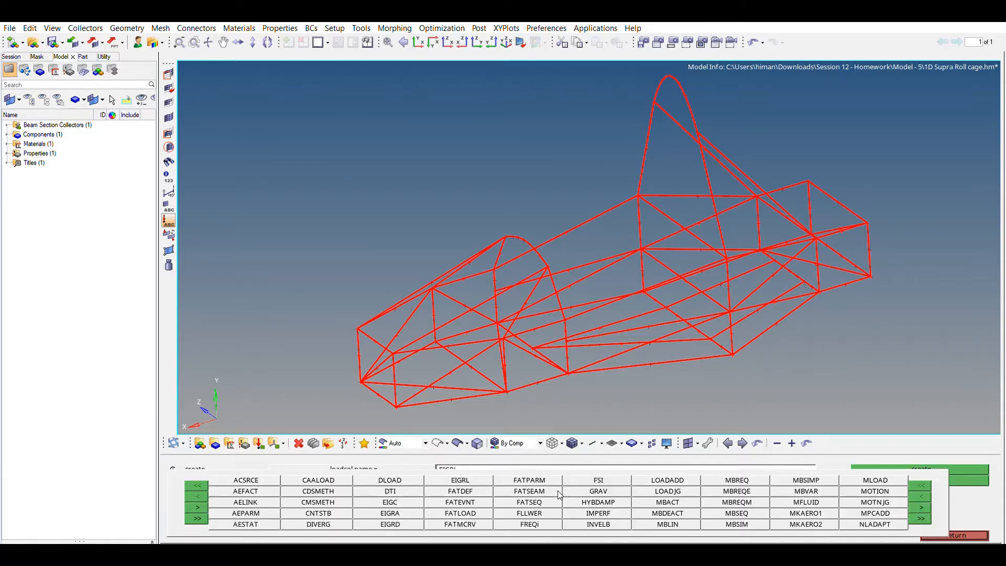
click(460, 478)
click(944, 475)
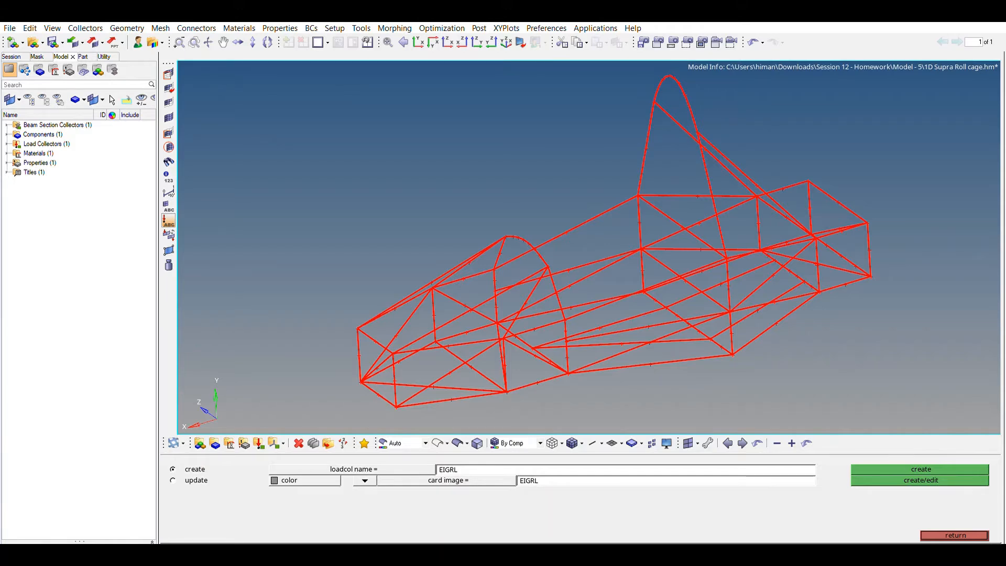
click(955, 534)
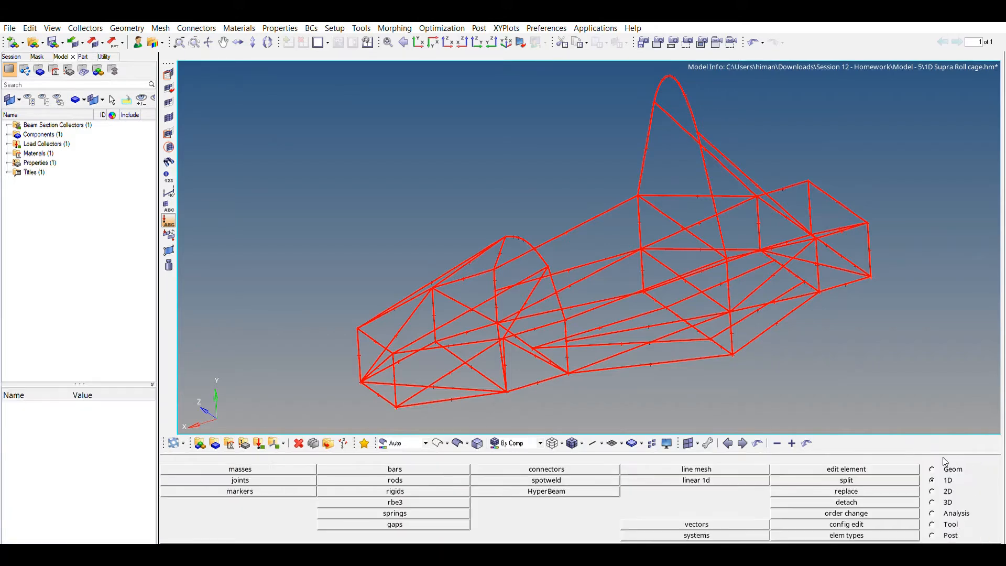
Step: Create a normal modes load step named Normal with the EIGRL load collector as its METHOD(STRUCT)
click(950, 511)
click(857, 483)
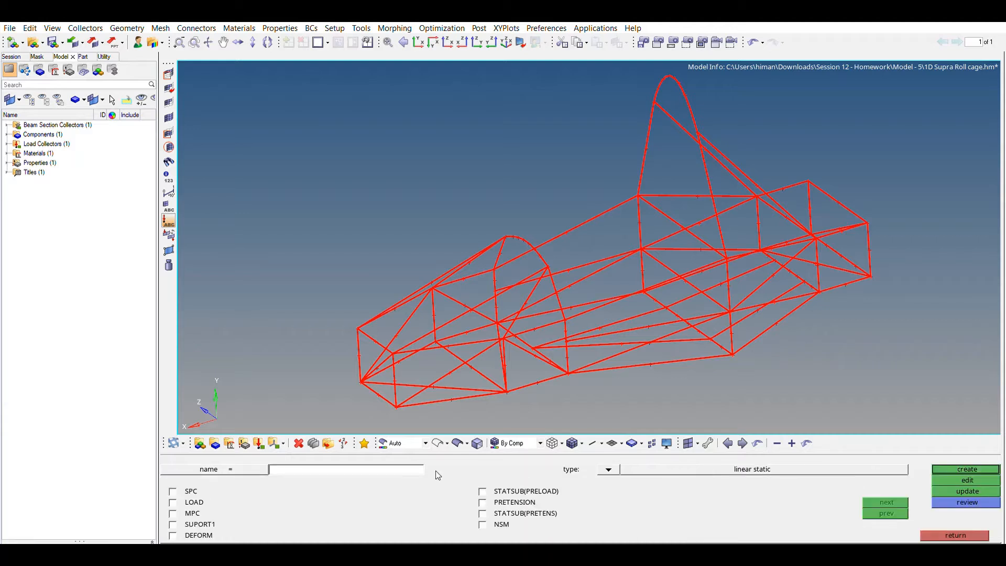
click(608, 469)
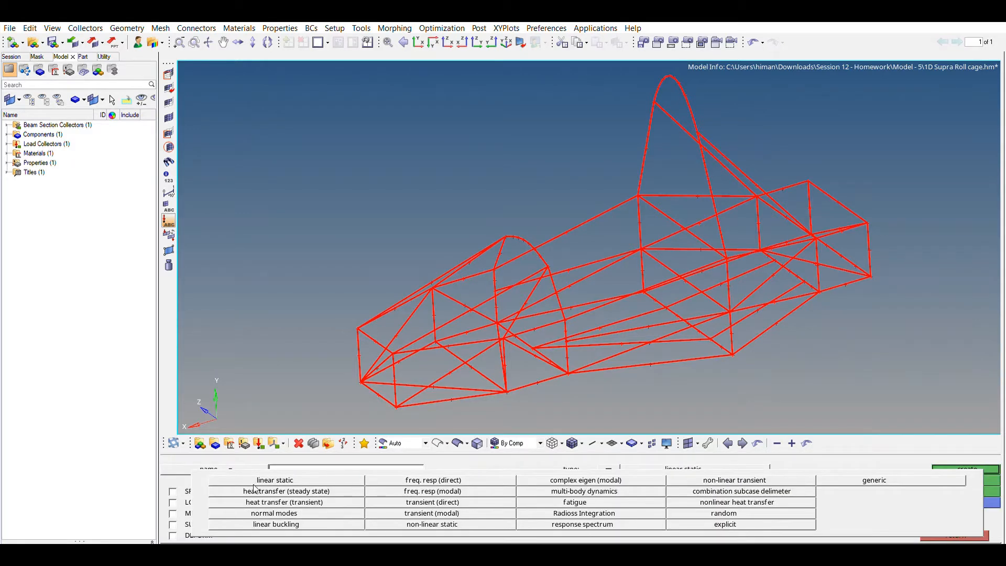
click(273, 502)
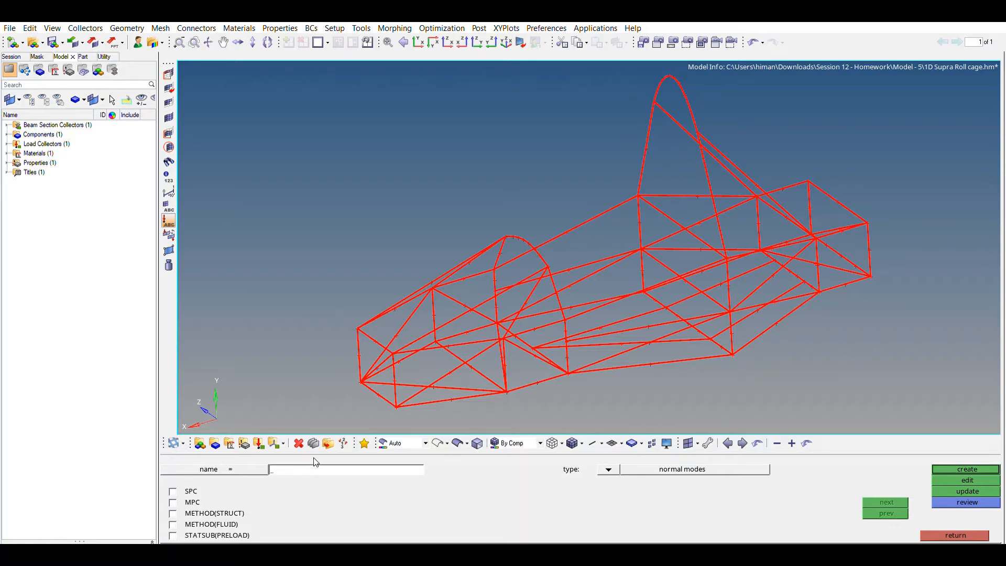
text(Normal)
click(173, 512)
click(319, 513)
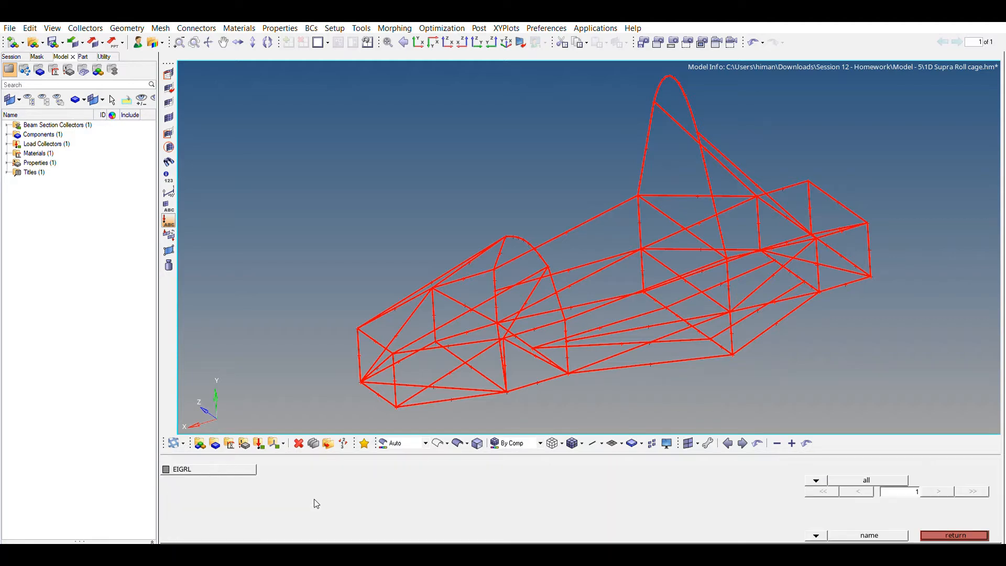
click(196, 468)
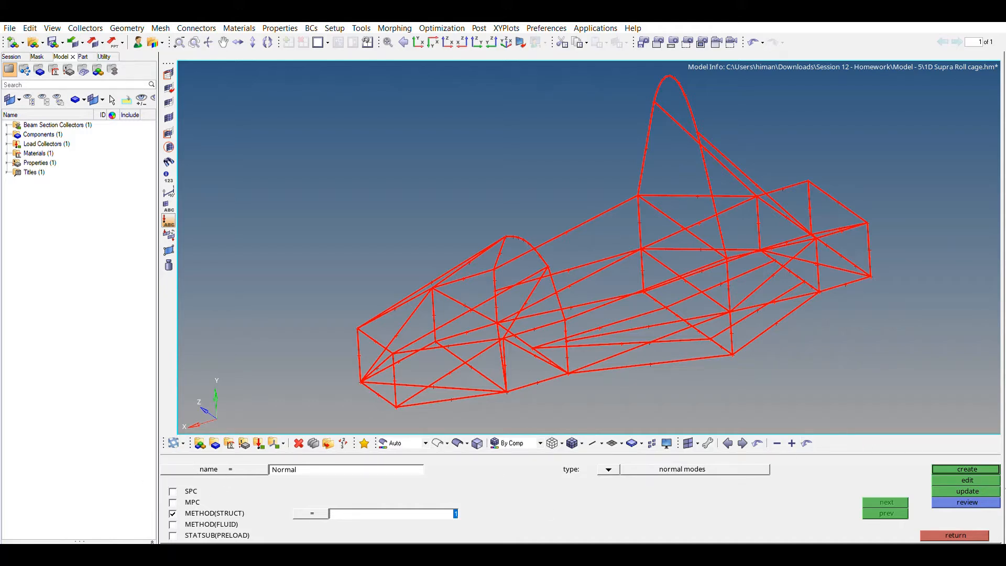
click(967, 469)
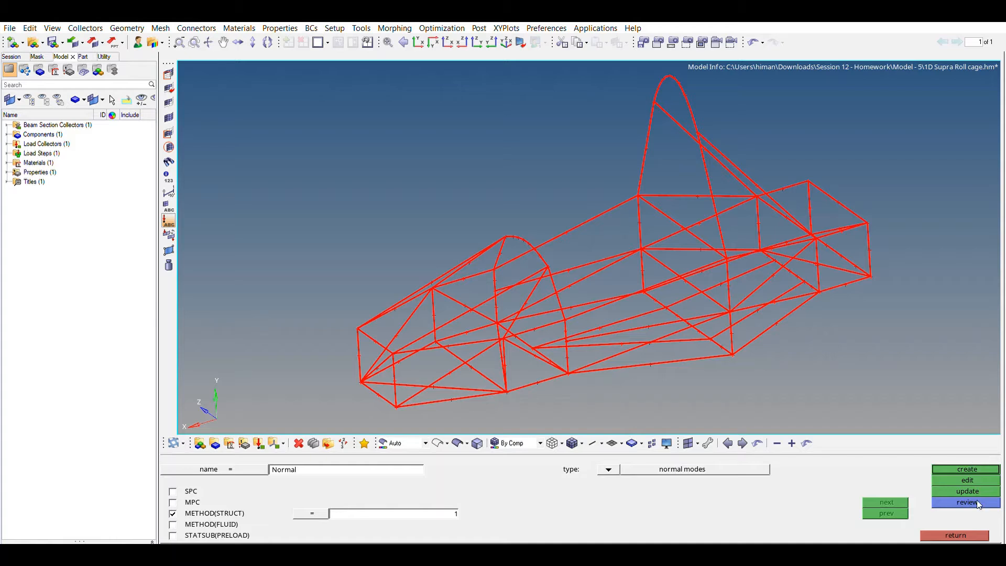
click(972, 532)
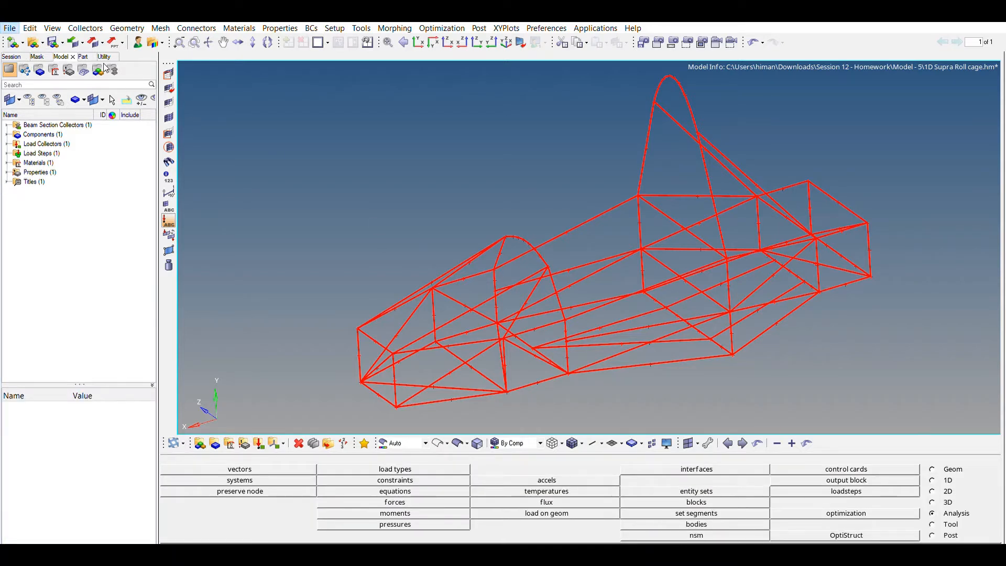
Step: Save the roll cage model and open the OptiStruct solver setup
key(ctrl+s)
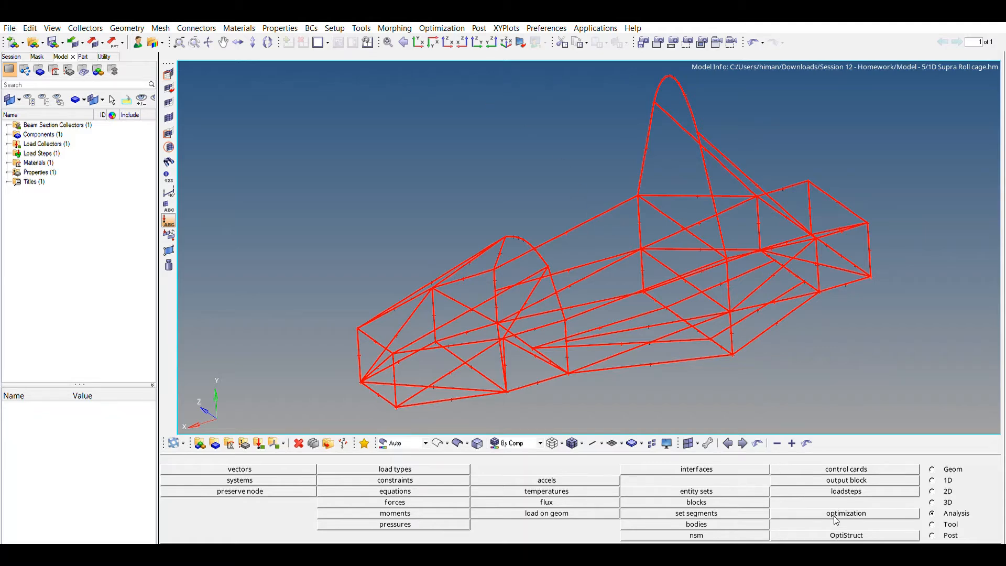
click(838, 534)
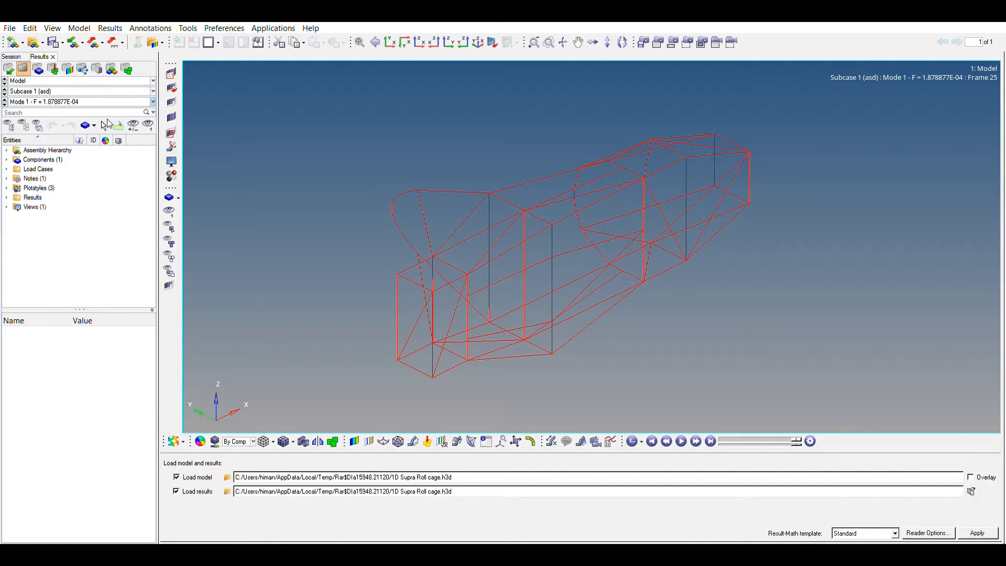
Step: Apply an Eigen Mode magnitude contour to the roll cage results and start the mode animation
click(255, 89)
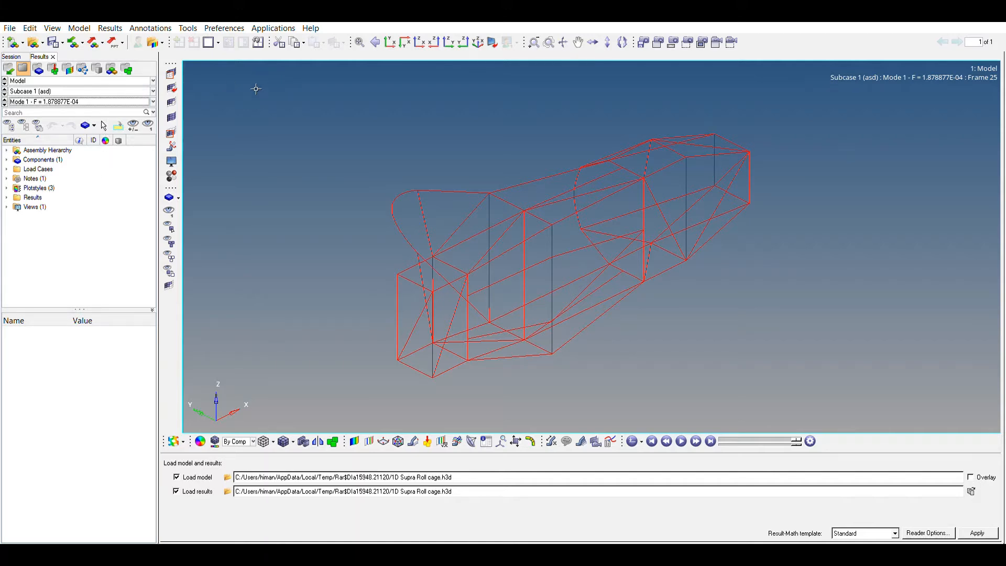
click(354, 442)
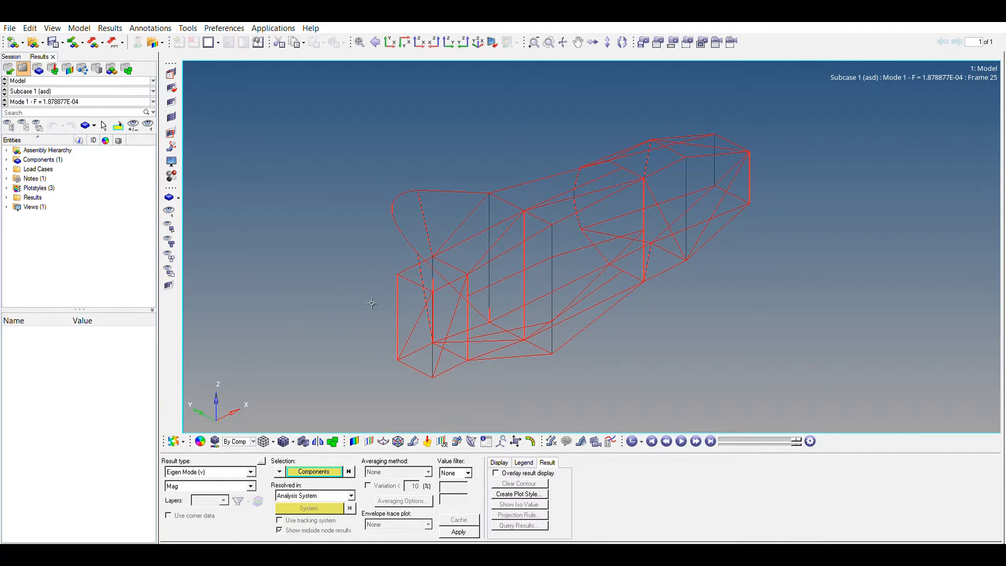
ctrl+drag(373, 303, 607, 239)
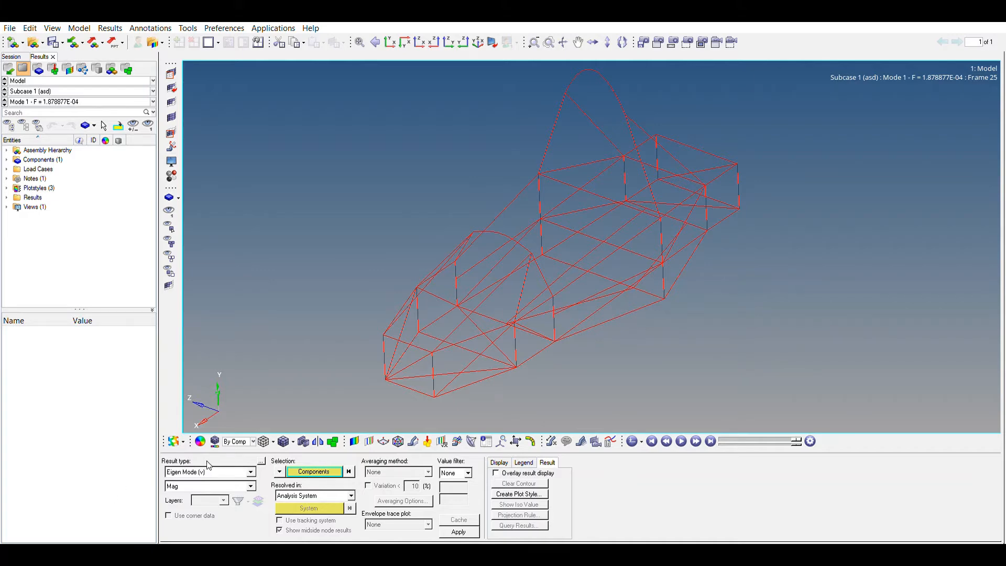
click(454, 530)
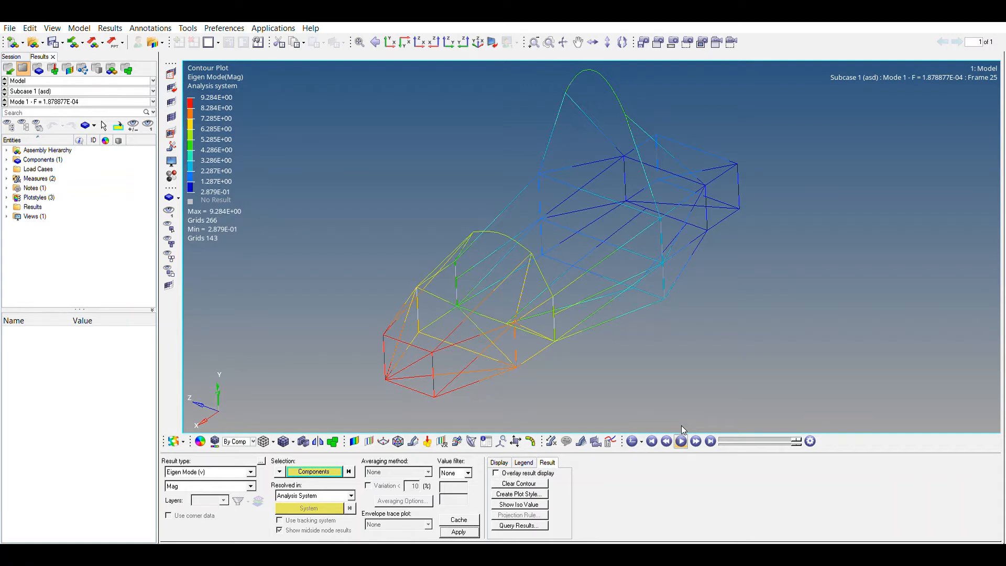
click(681, 439)
Step: Set the eigen mode deformation to a uniform scale factor of 10 and examine the animated mode 1 shape
click(414, 440)
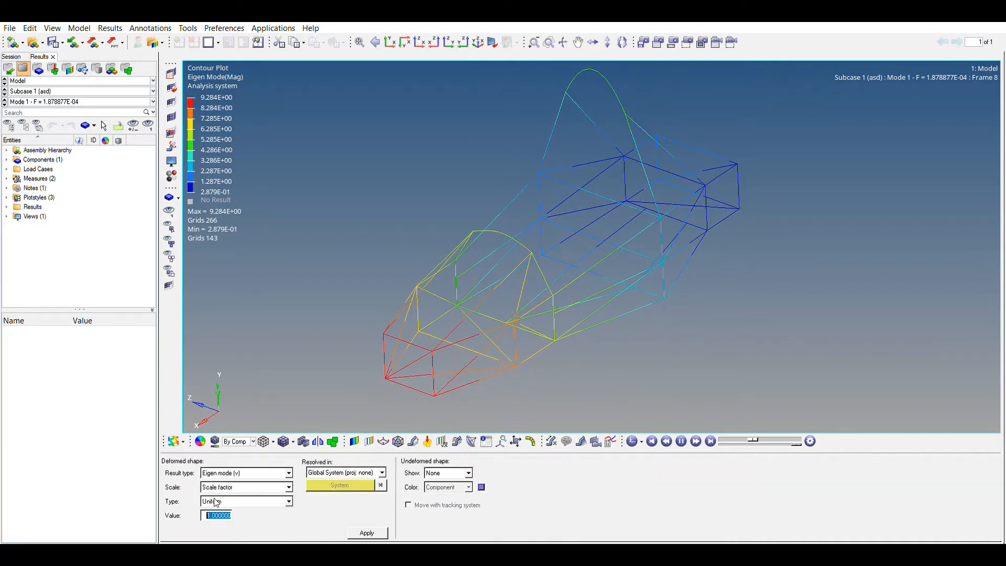
text(10)
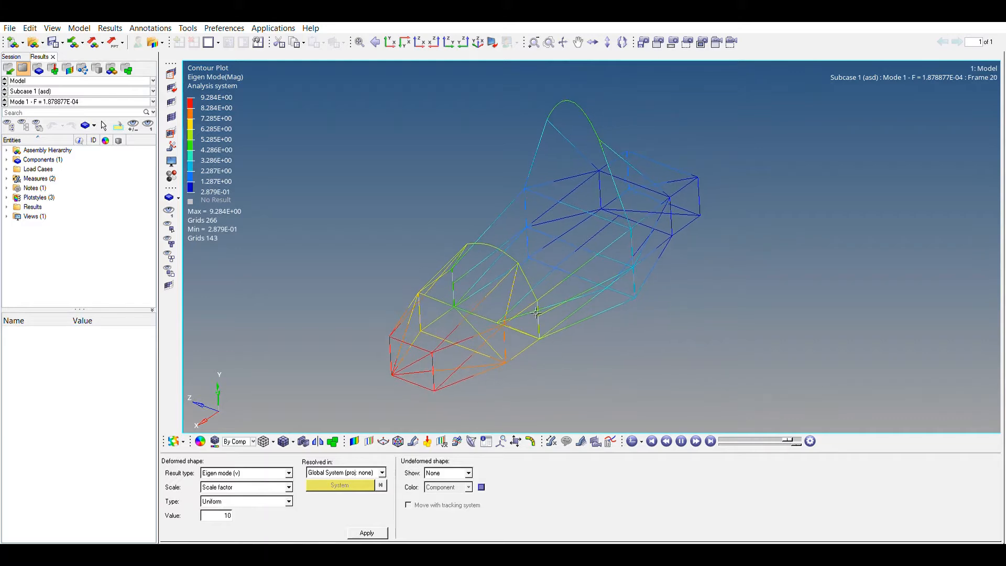
mouse_move(536, 313)
ctrl+mouse_down()
mouse_move(440, 251)
mouse_move(399, 296)
mouse_move(404, 321)
ctrl+mouse_up()
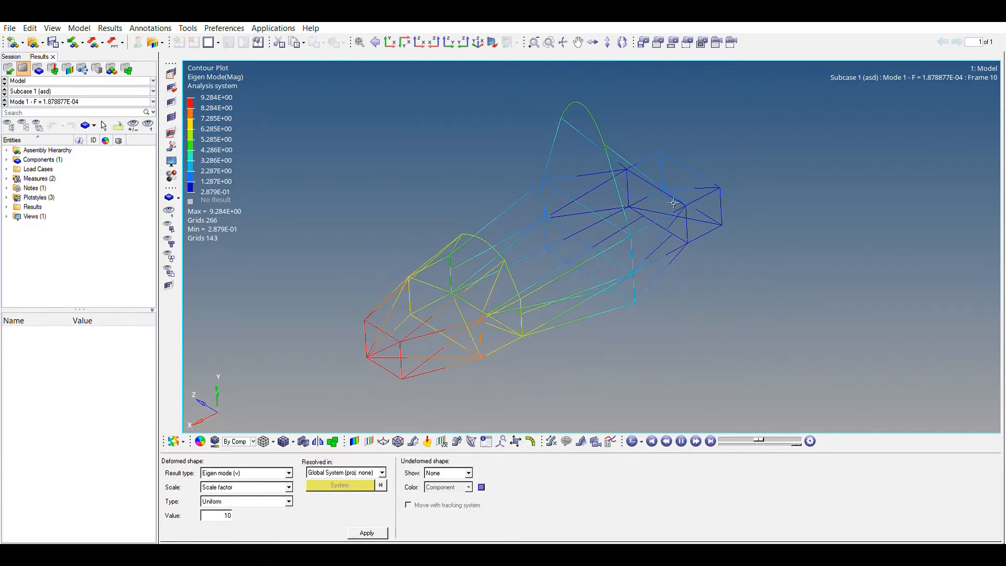
ctrl+drag(579, 357, 429, 314)
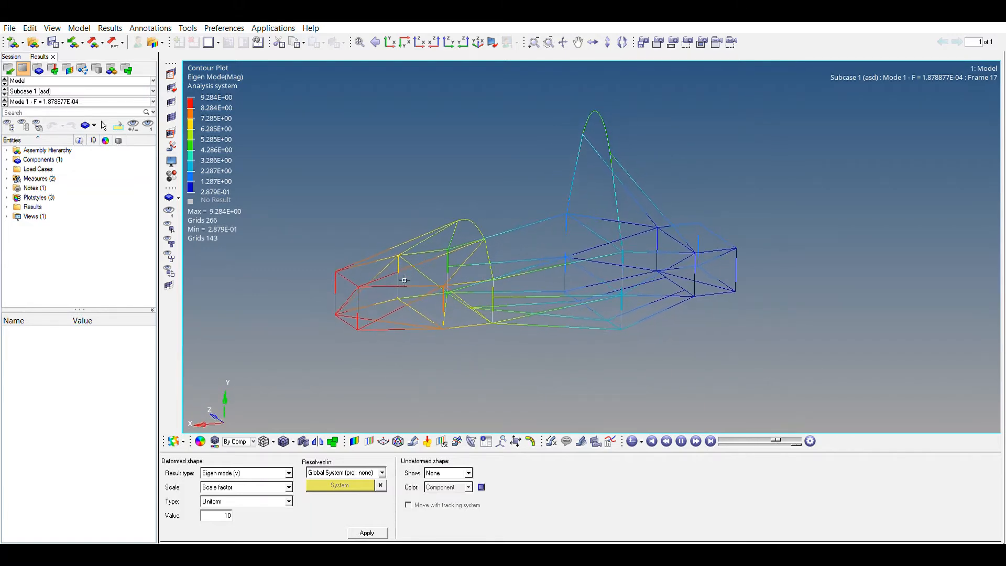
scroll(349, 301, up, 2)
scroll(349, 301, up, 1)
scroll(349, 301, down, 2)
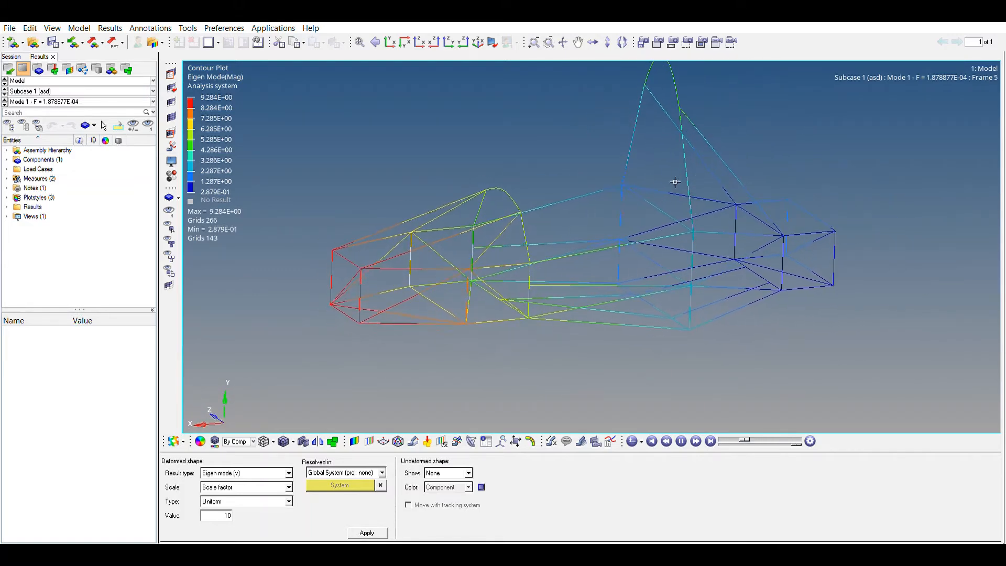
ctrl+right_drag(645, 172, 648, 183)
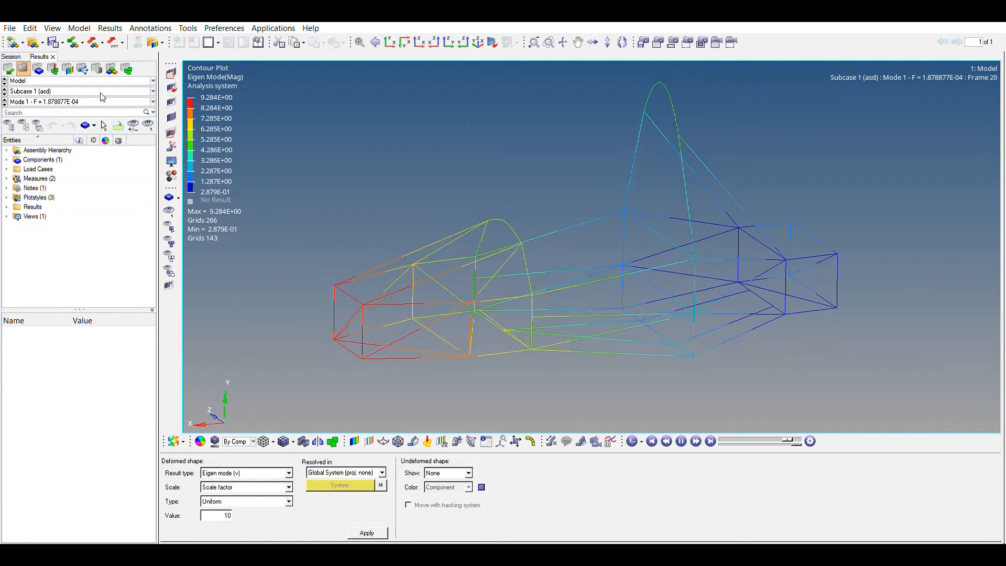
Step: Step through modes 2 to 7 of the subcase and examine each animated mode shape and frequency
scroll(68, 105, down, 1)
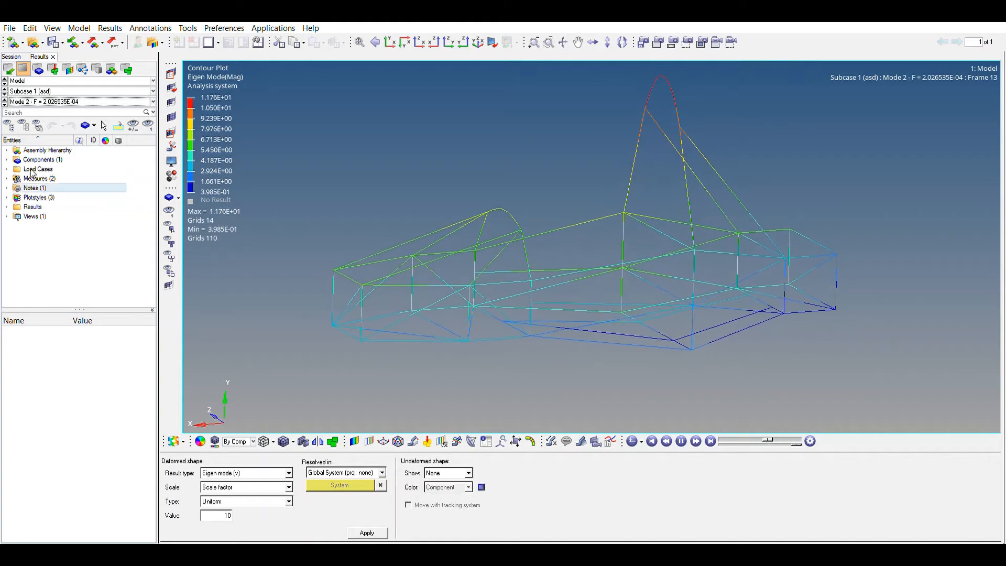
scroll(63, 101, down, 1)
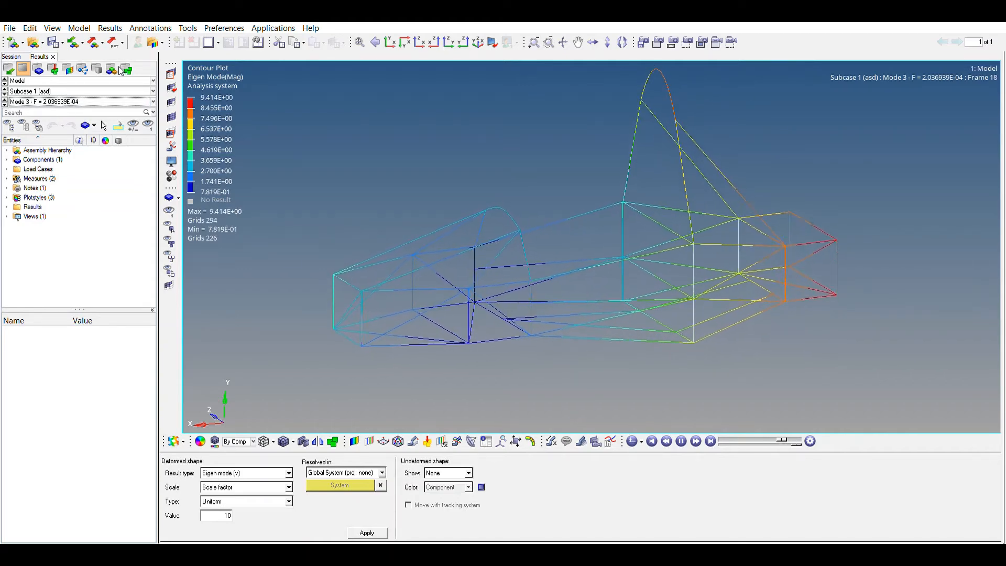
click(59, 128)
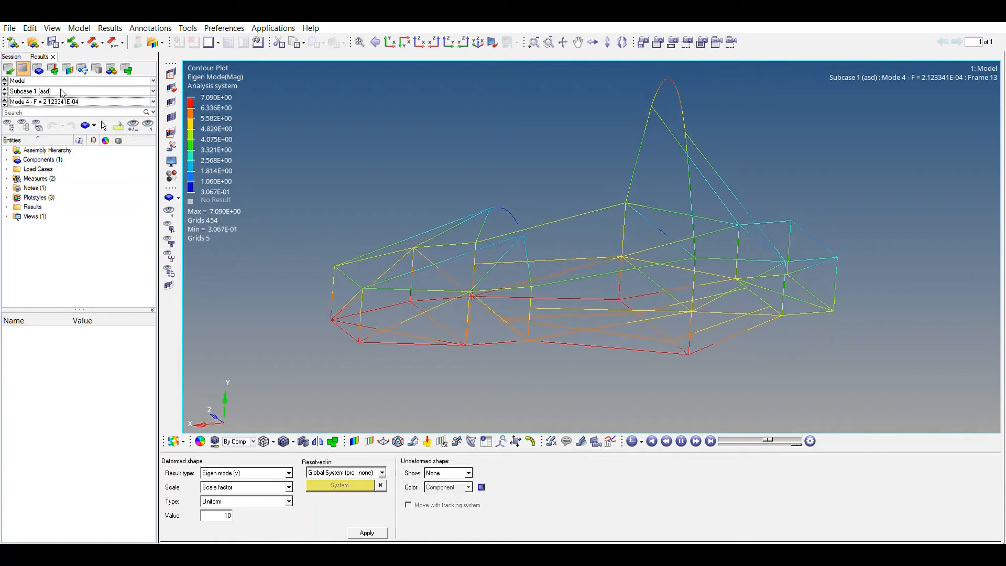
key(Down)
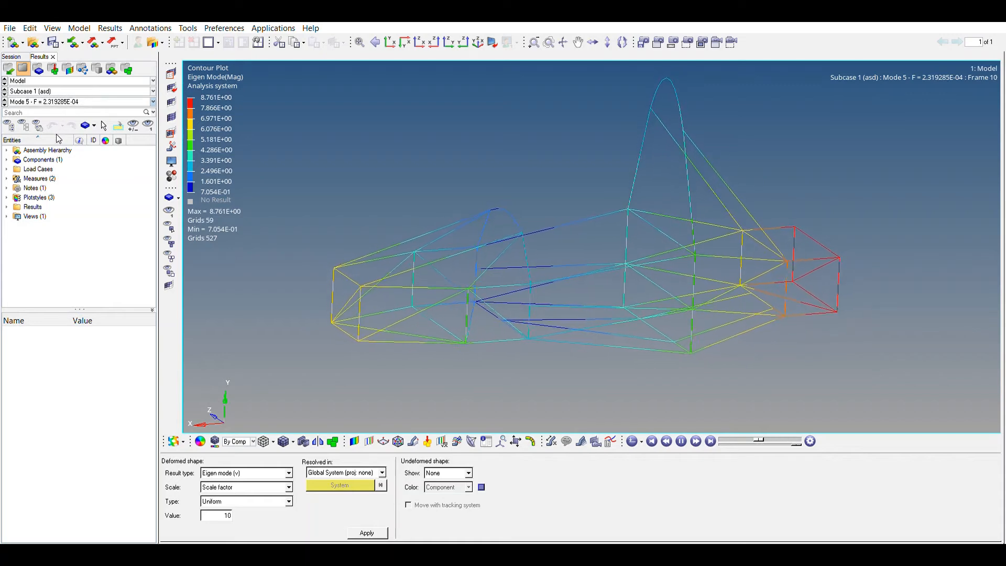
key(Down)
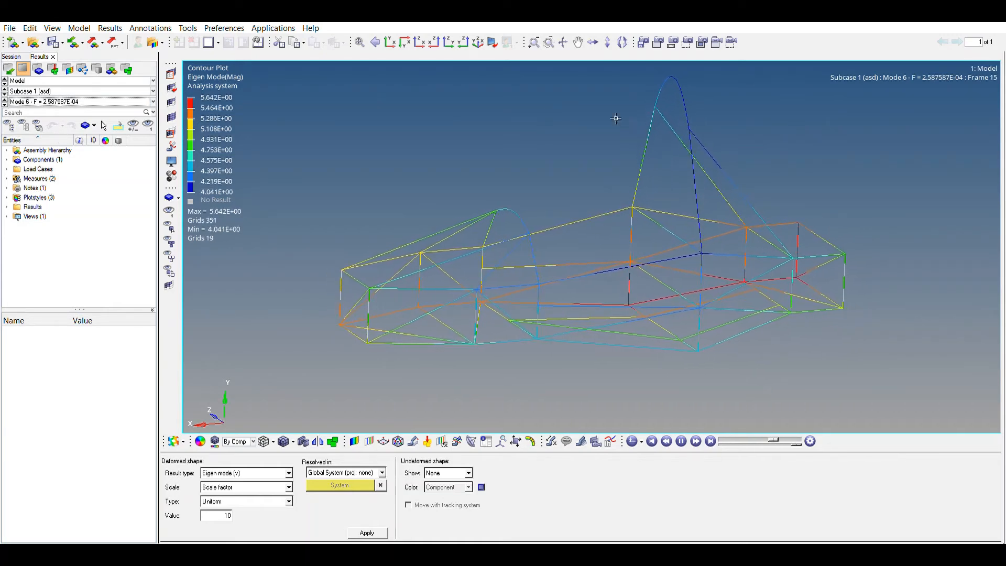
mouse_move(672, 190)
ctrl+mouse_down()
mouse_move(655, 246)
mouse_move(664, 206)
mouse_move(679, 245)
ctrl+mouse_up()
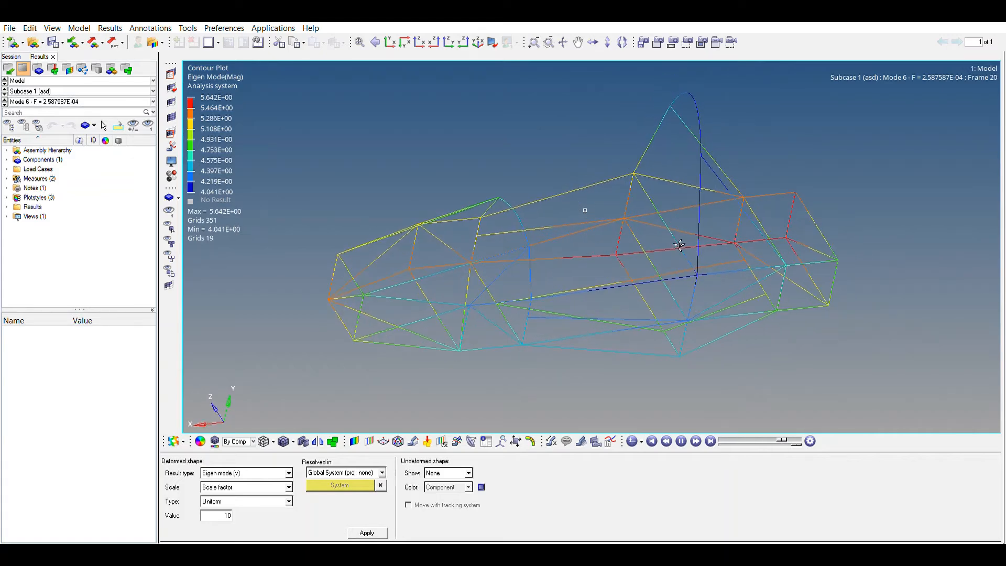
click(36, 147)
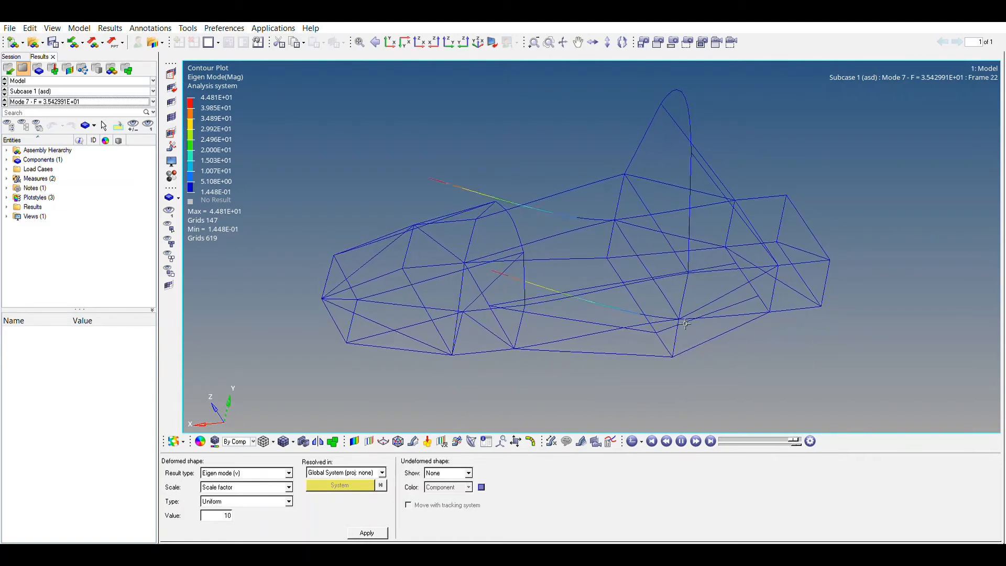
Step: Step through modes 8 to 12 and examine each animated mode shape, then inspect the side-member joints closely in mode 12
ctrl+drag(685, 324, 469, 300)
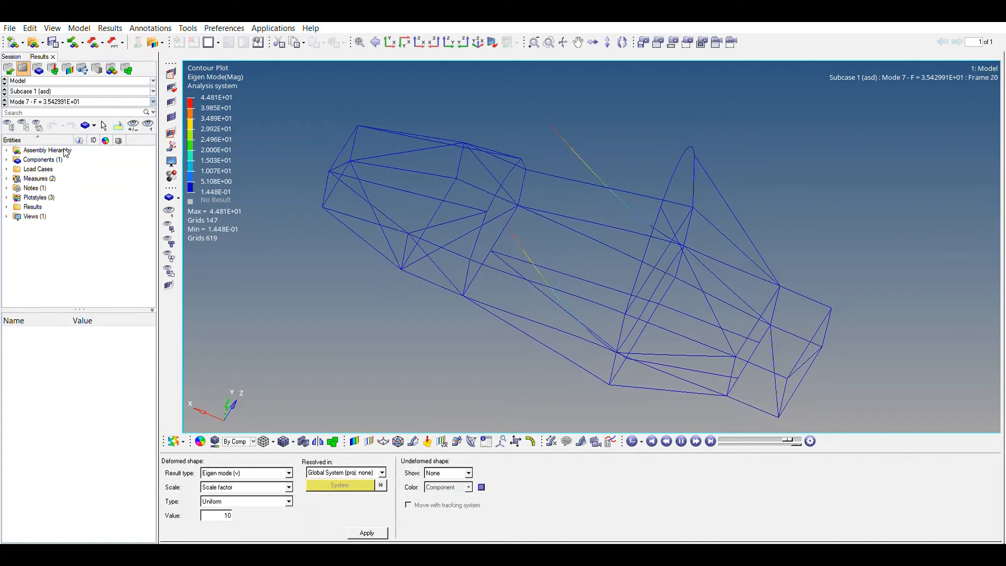
key(Down)
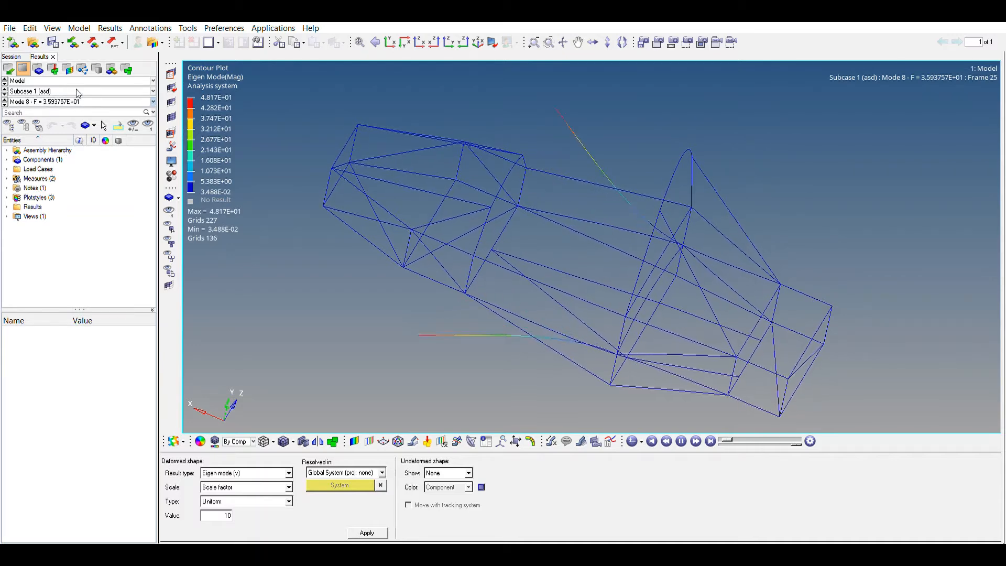
key(Down)
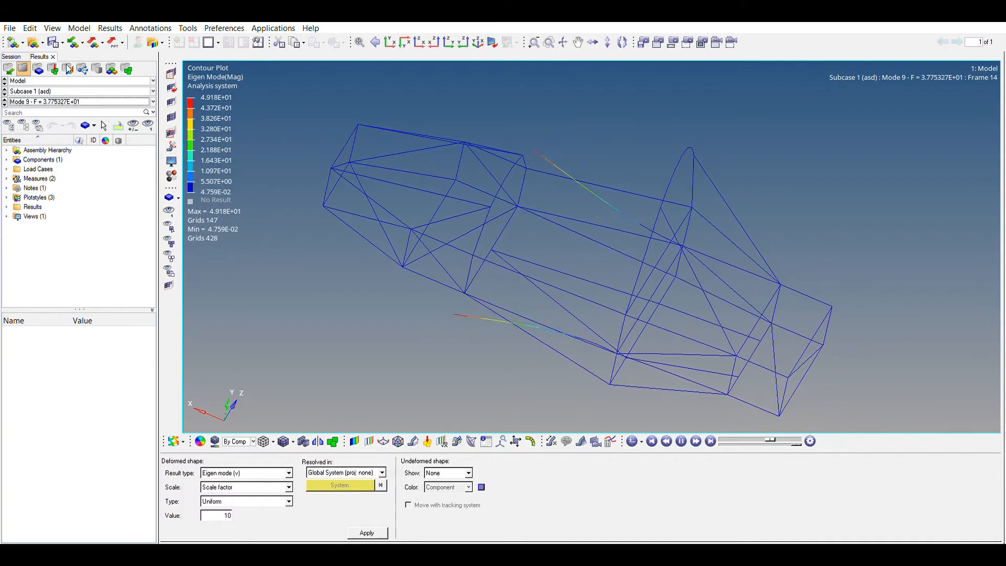
key(Down)
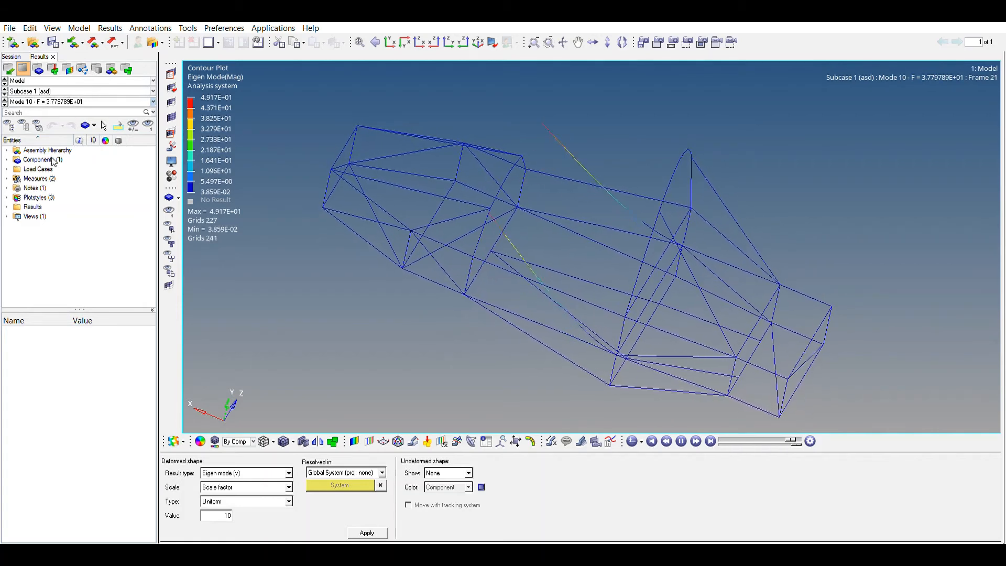
key(Down)
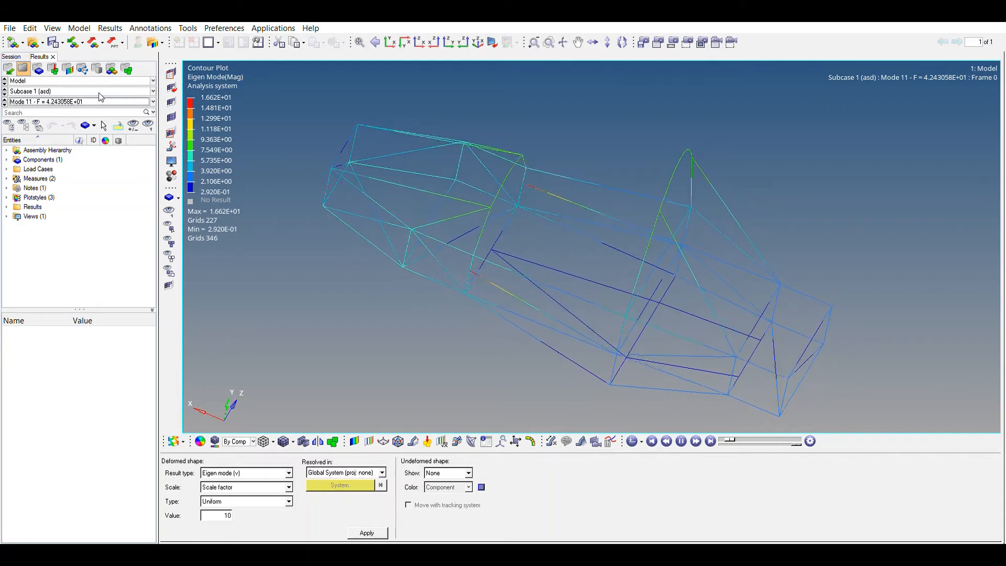
key(Down)
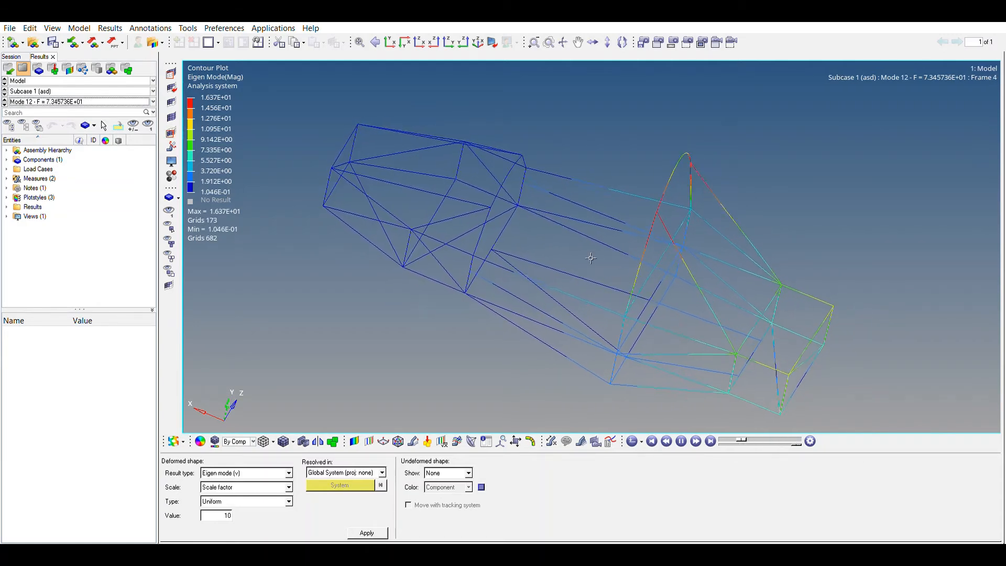
ctrl+drag(590, 257, 557, 247)
ctrl+scroll(538, 254, up, 3)
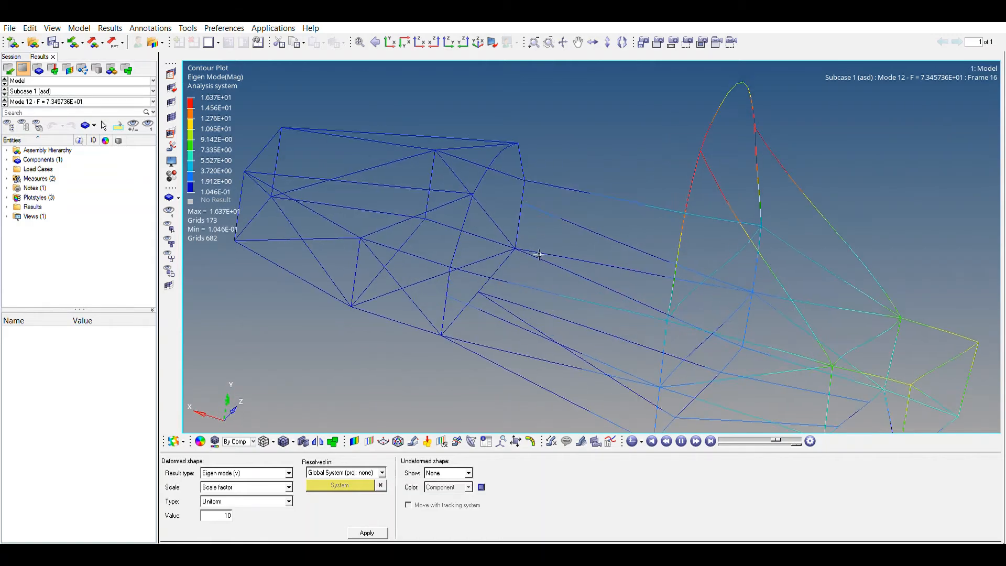
ctrl+scroll(538, 254, up, 5)
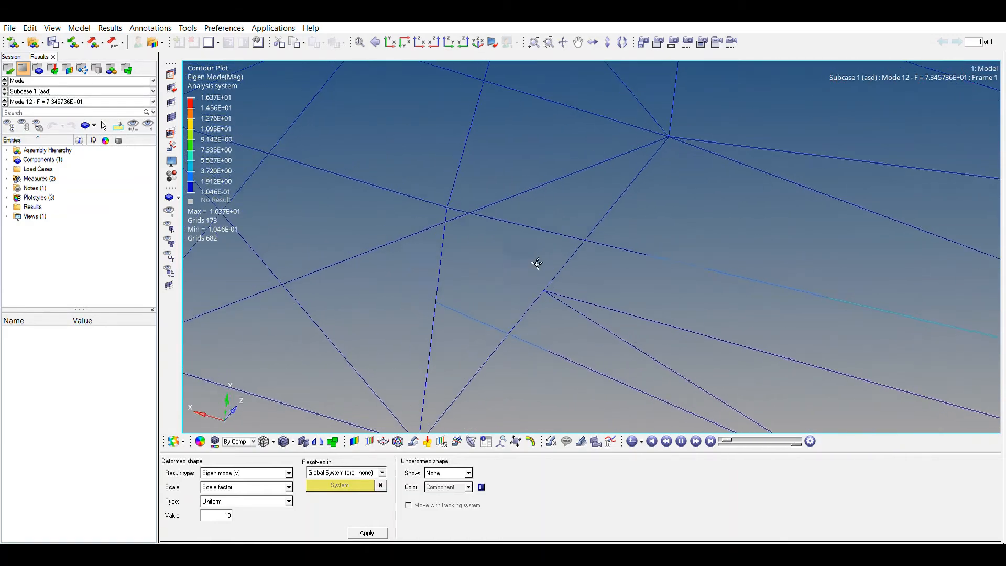
ctrl+drag(537, 263, 512, 297)
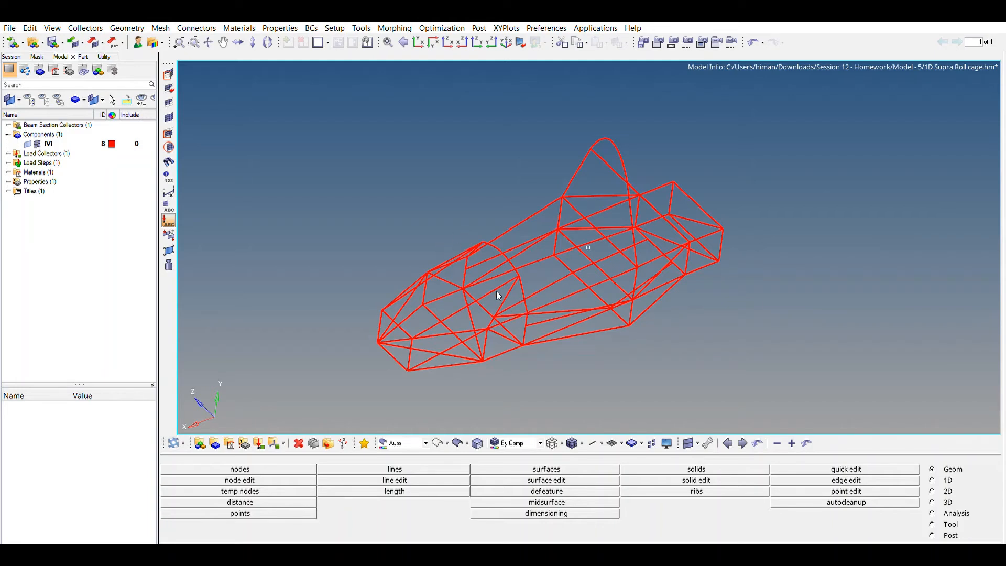
Step: Select the mesh nodes around the far-side joint between the long side member and the front upright for temp nodes
scroll(464, 257, up, 3)
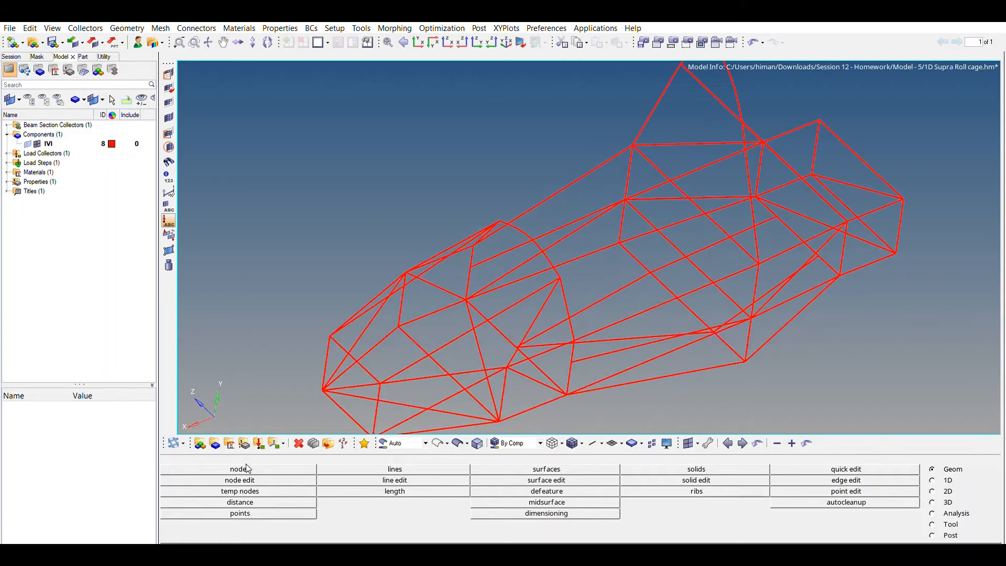
click(248, 489)
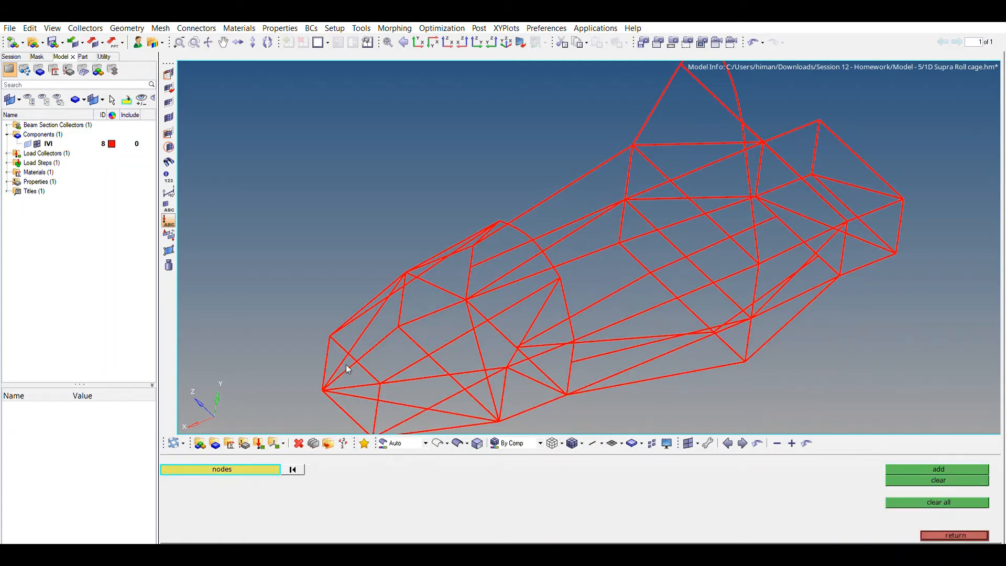
scroll(476, 257, up, 3)
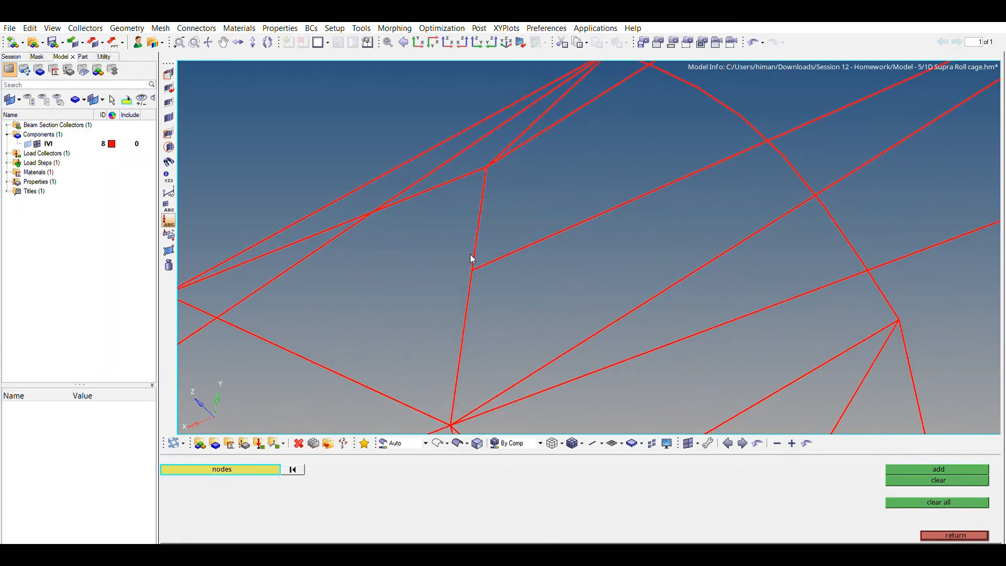
scroll(471, 260, up, 2)
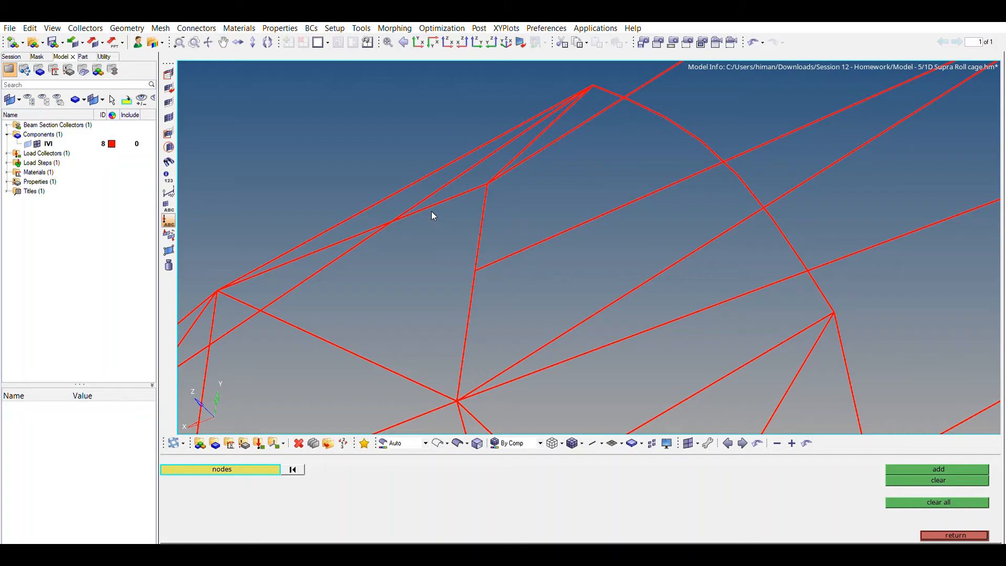
shift+drag(430, 223, 549, 318)
ctrl+scroll(487, 275, down, 3)
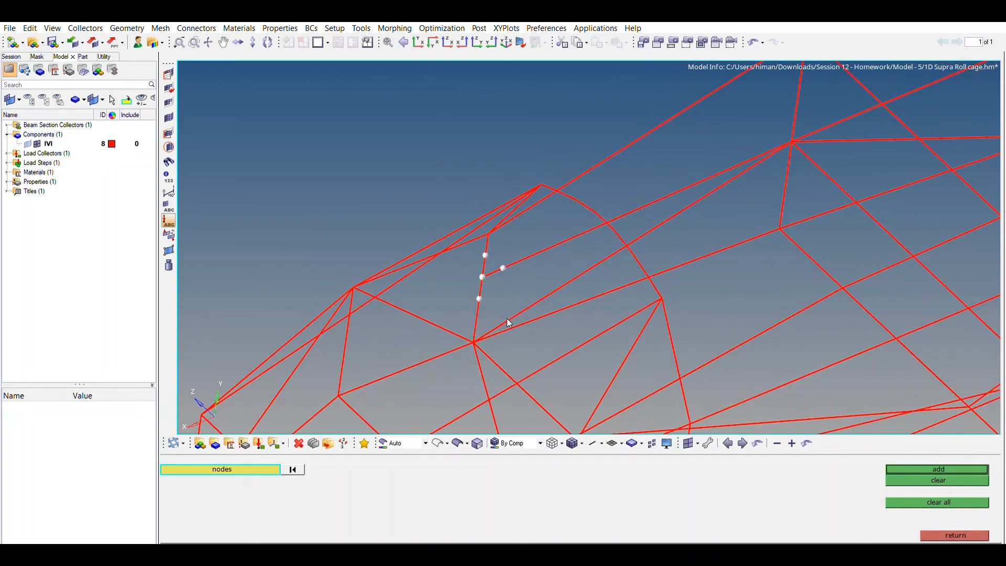
Step: Select the nodes around the matching near-side joint and add temp nodes at both side-member joints
ctrl+right_drag(515, 301, 469, 197)
ctrl+scroll(469, 294, down, 1)
ctrl+drag(469, 293, 528, 311)
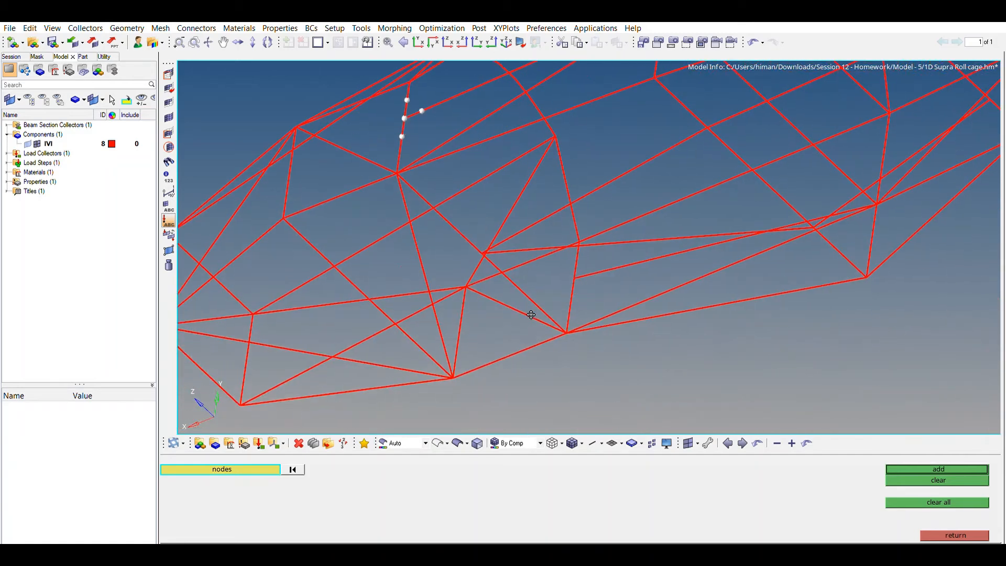
ctrl+scroll(576, 253, up, 3)
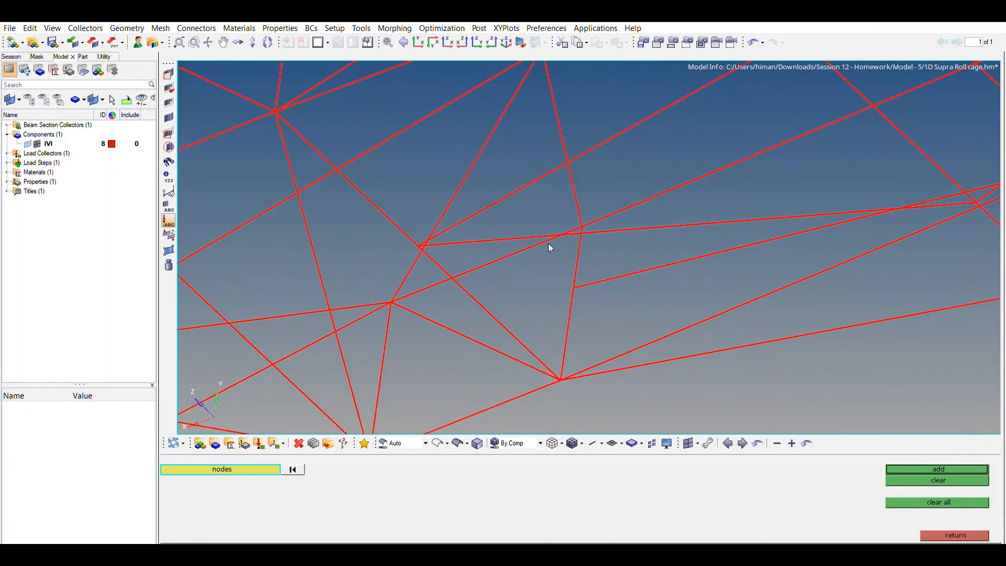
shift+drag(623, 316, 526, 265)
ctrl+scroll(585, 313, down, 3)
ctrl+scroll(646, 303, up, 3)
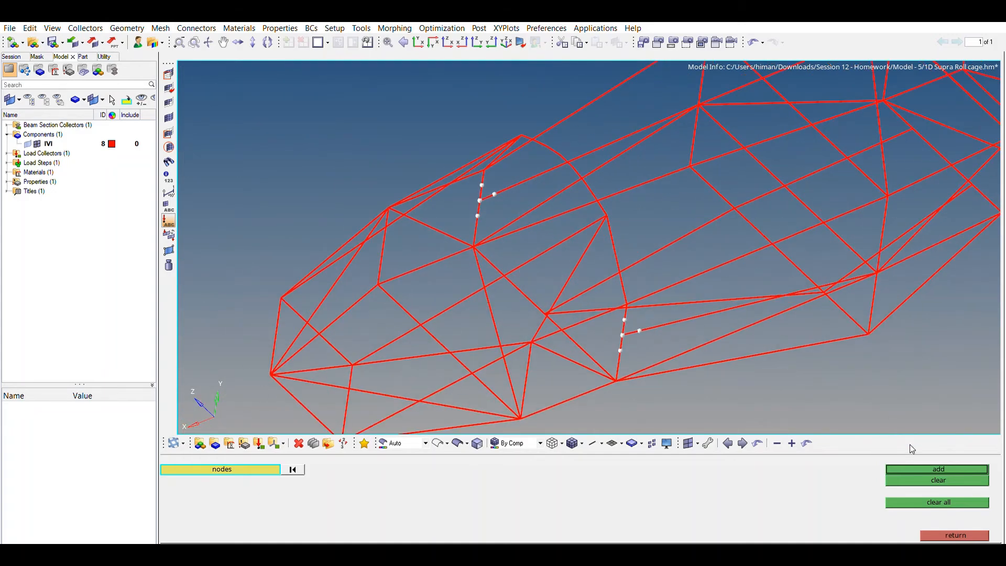
click(928, 468)
click(945, 535)
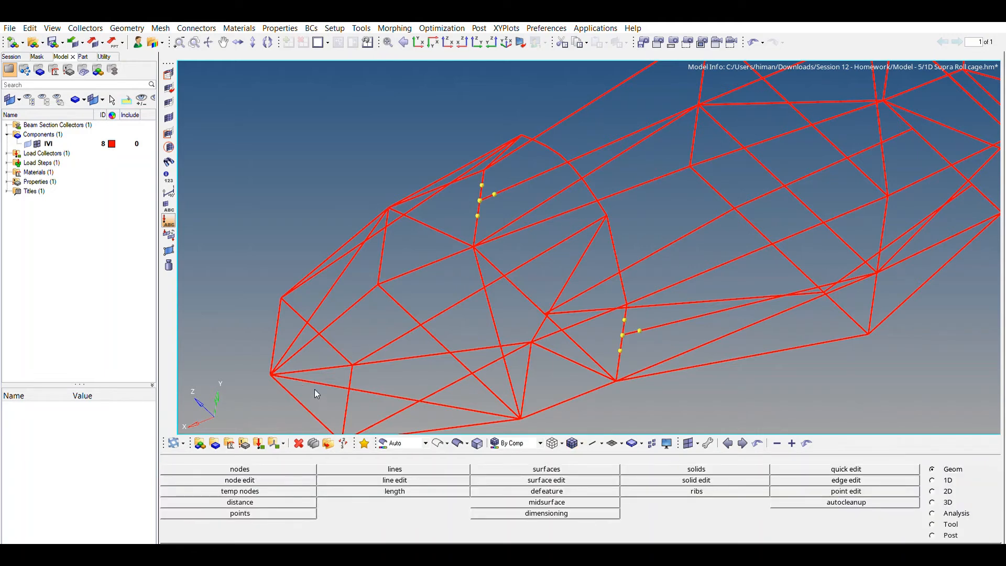
Step: Delete the three beam elements meeting at each of the two joints between the side members and the front uprights
click(299, 443)
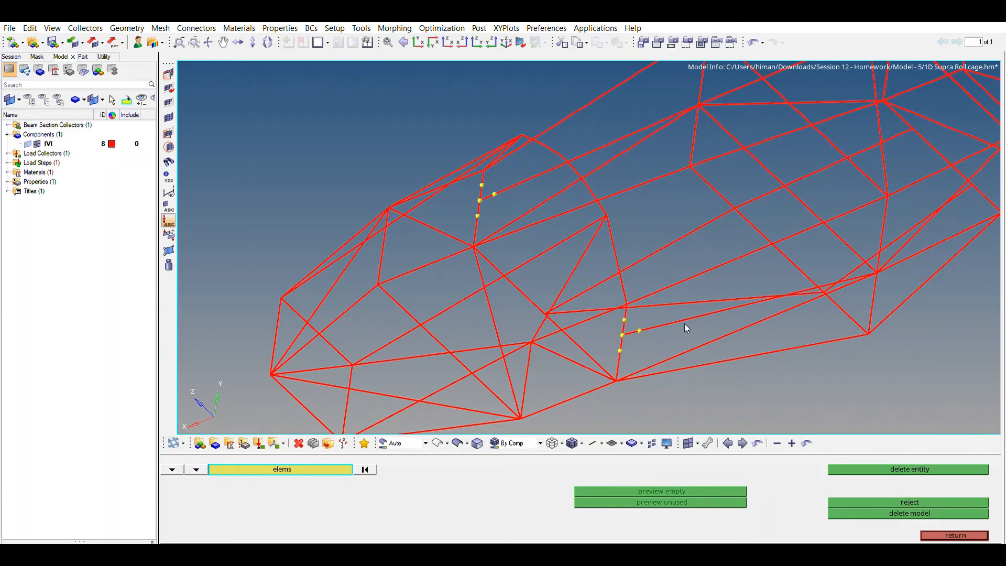
scroll(650, 341, up, 5)
click(654, 347)
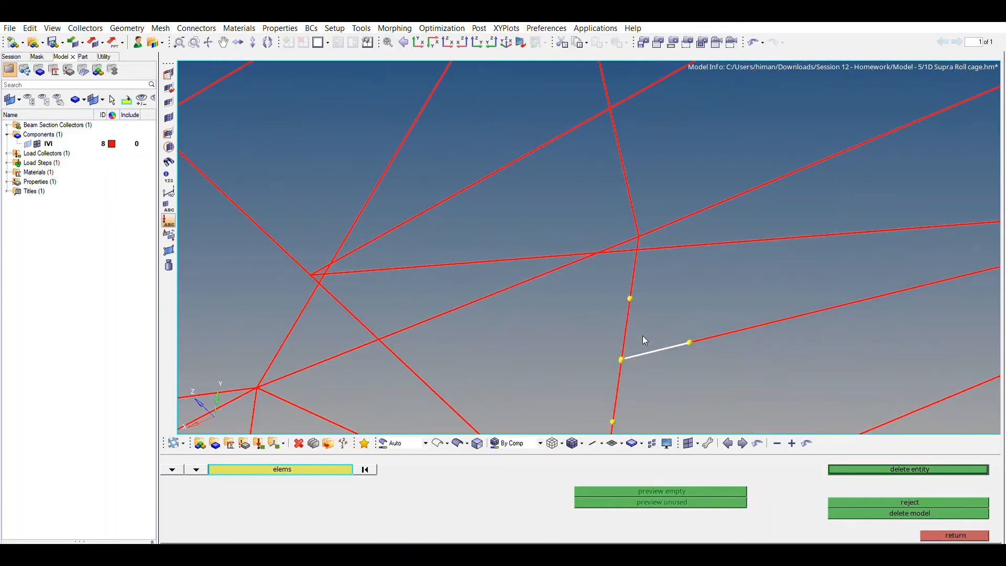
click(626, 319)
click(619, 379)
scroll(618, 379, down, 5)
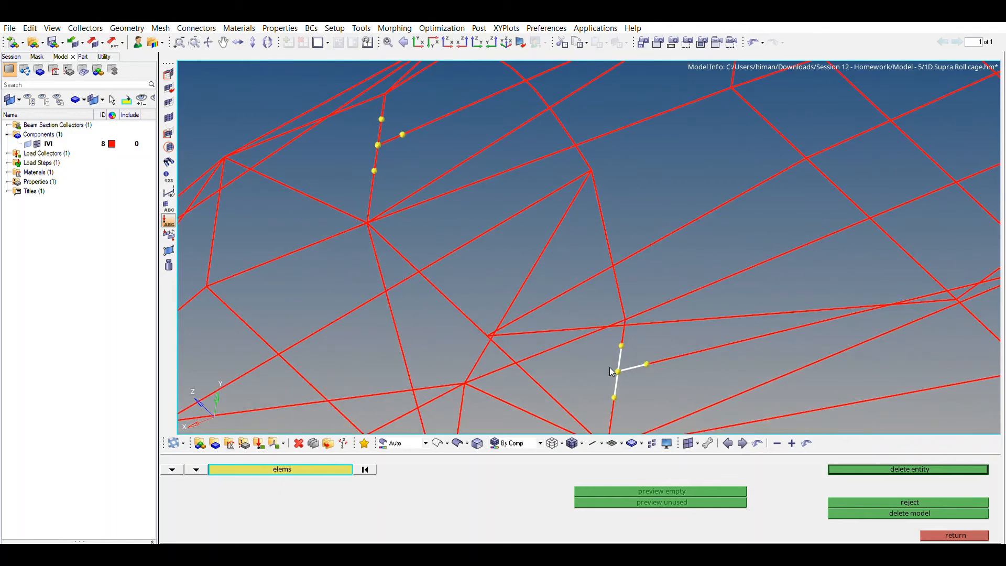
scroll(474, 230, up, 5)
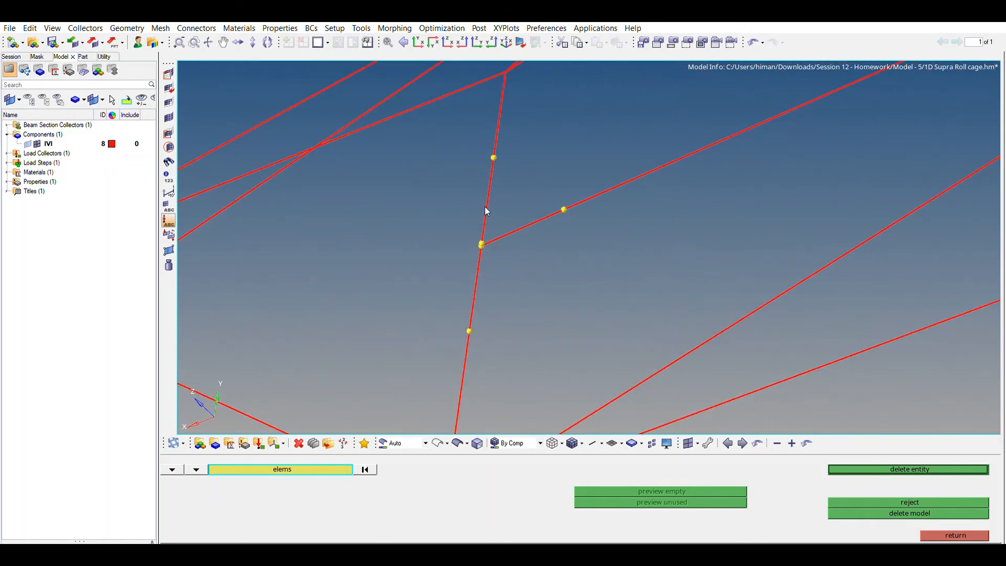
click(486, 206)
click(508, 232)
click(477, 264)
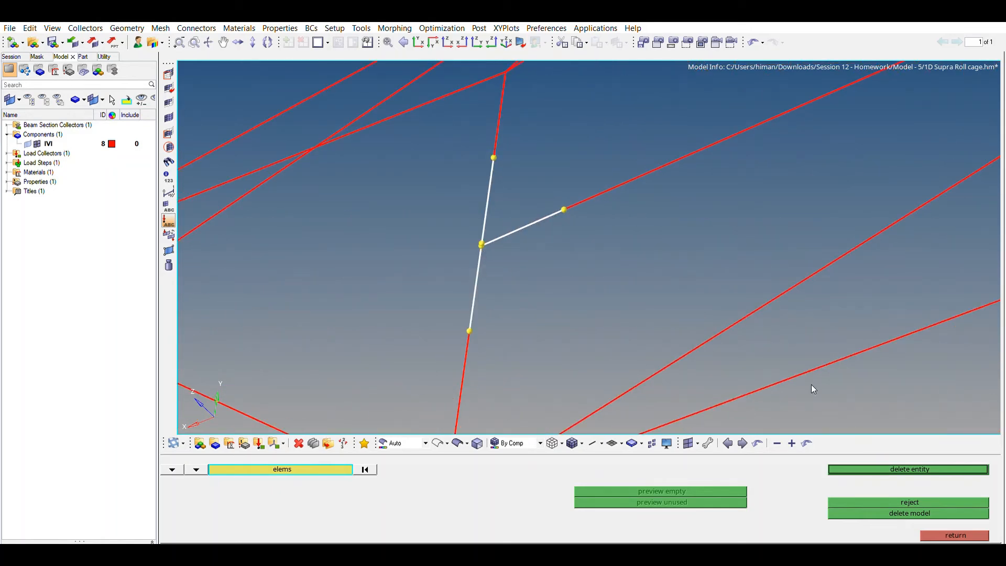
click(869, 469)
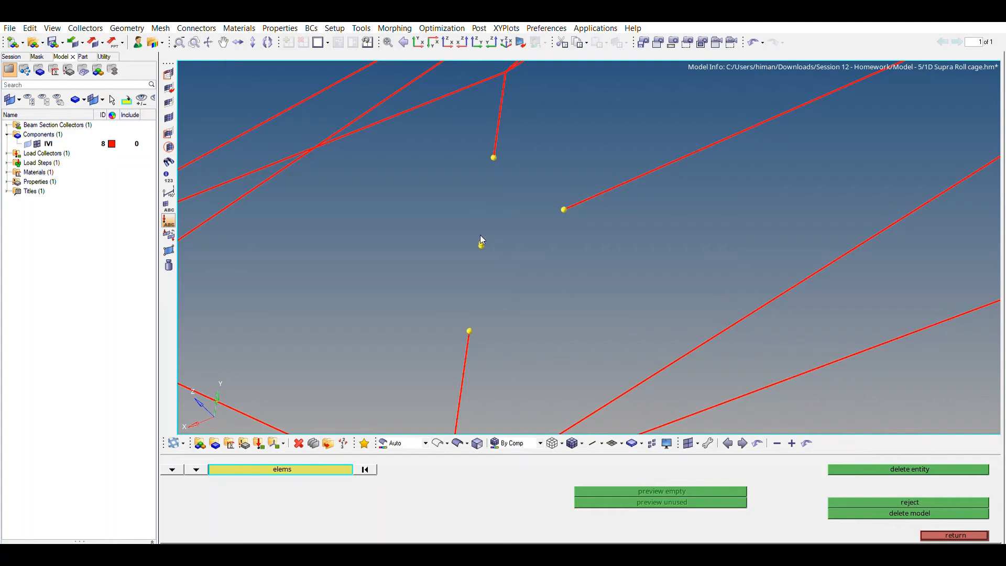
Step: Check the spacing of the middle nodes at the far-side joint, then undo the element deletion and the temp nodes
scroll(477, 231, up, 5)
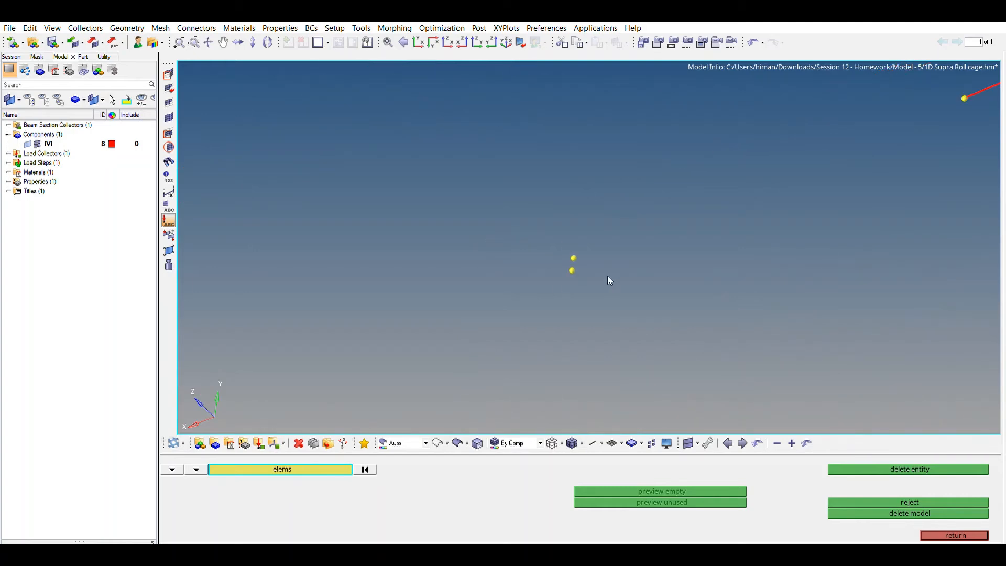
scroll(607, 276, down, 6)
scroll(613, 294, up, 3)
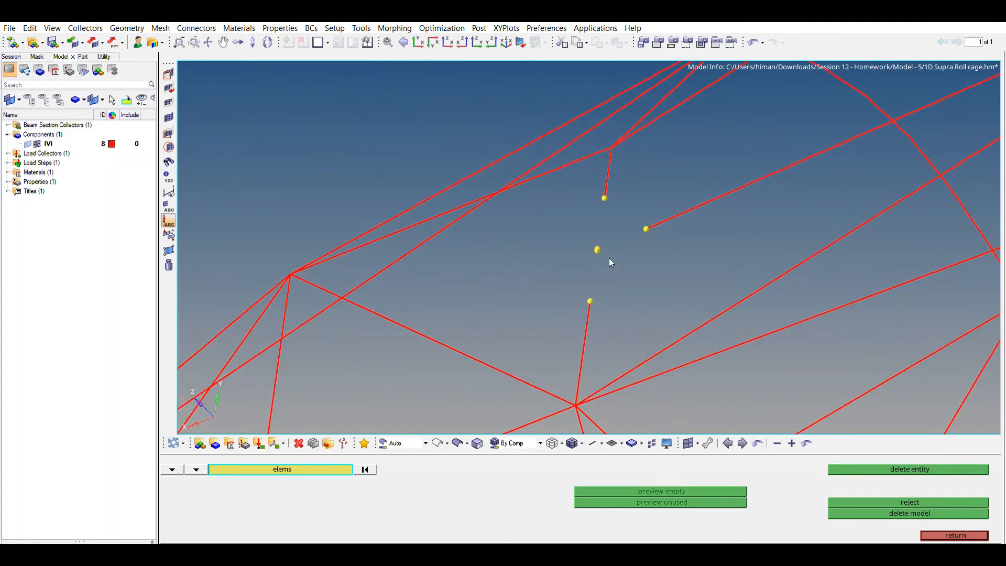
scroll(602, 251, up, 4)
scroll(585, 202, down, 5)
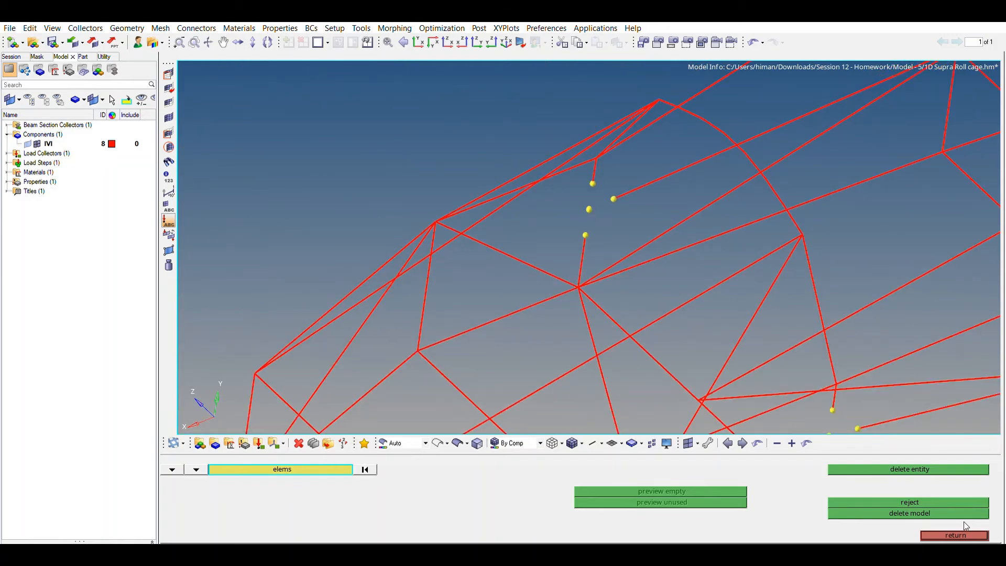
click(961, 534)
key(ctrl+z)
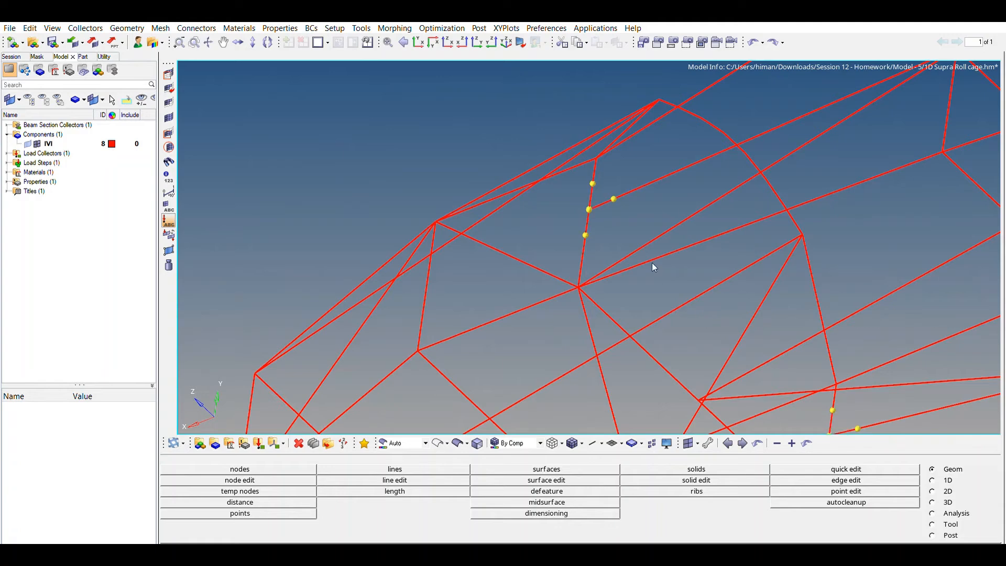
key(ctrl+z)
Step: Restart temp node creation and select the nodes around the far-side joint of the side member and front upright
click(245, 489)
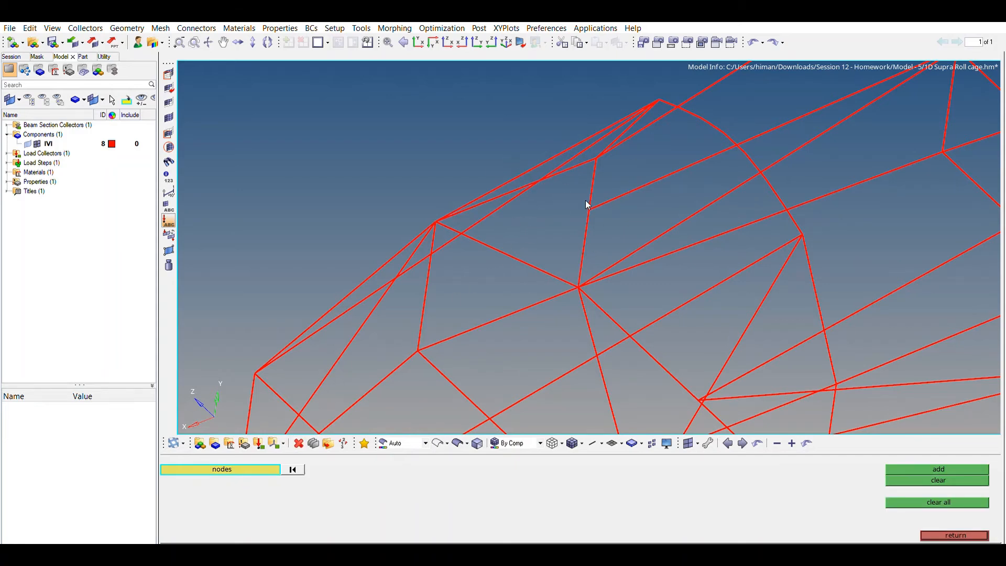
scroll(586, 200, up, 3)
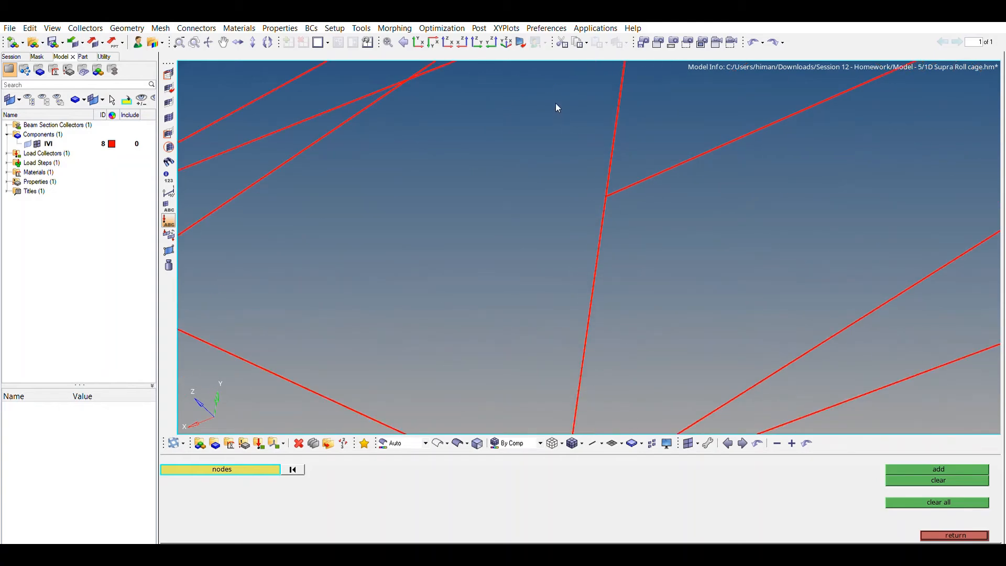
drag(548, 136, 686, 235)
drag(563, 107, 717, 235)
drag(573, 77, 722, 248)
ctrl+drag(669, 209, 713, 293)
ctrl+right_drag(714, 293, 527, 120)
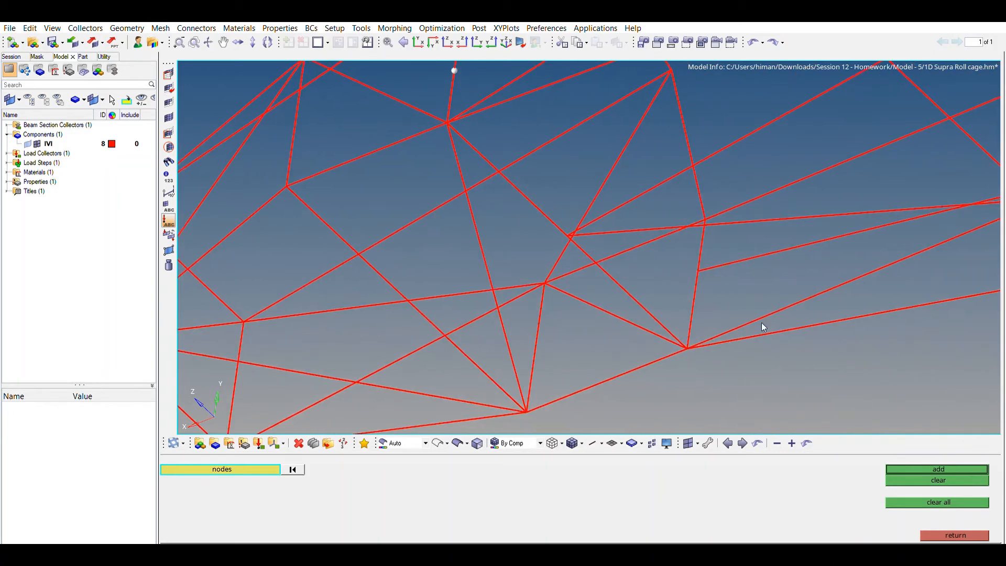
Step: Select the nodes around the near-side joint of the side member and front upright, and add temp nodes at both side-member joints
ctrl+right_drag(762, 324, 692, 285)
ctrl+scroll(615, 203, up, 3)
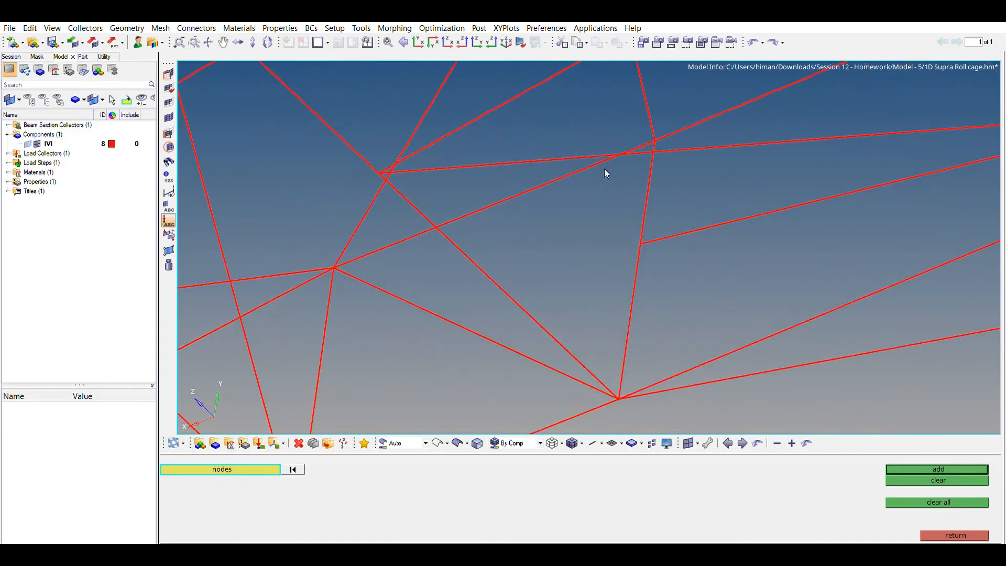
shift+drag(604, 181, 733, 305)
ctrl+scroll(658, 234, up, 4)
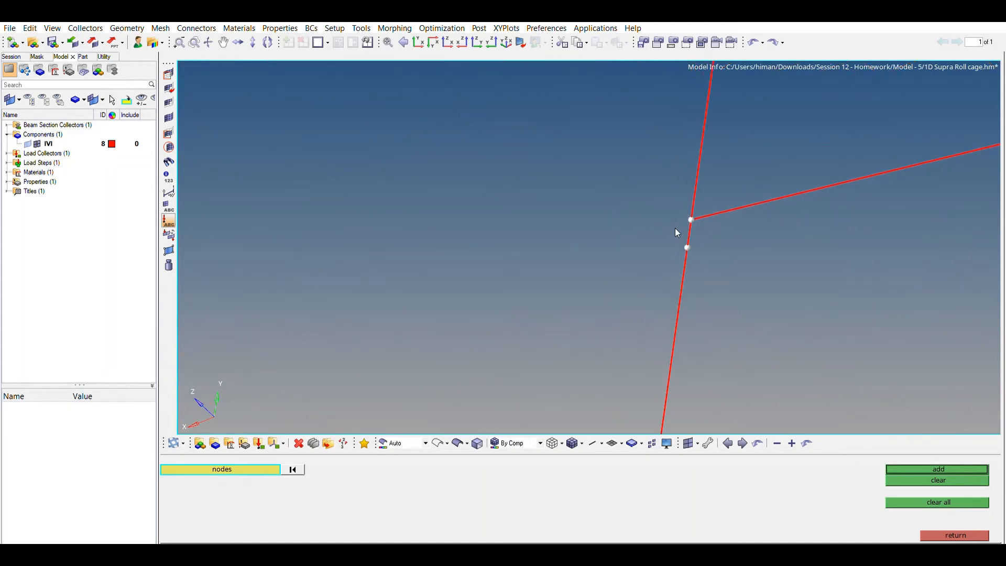
ctrl+drag(677, 233, 664, 360)
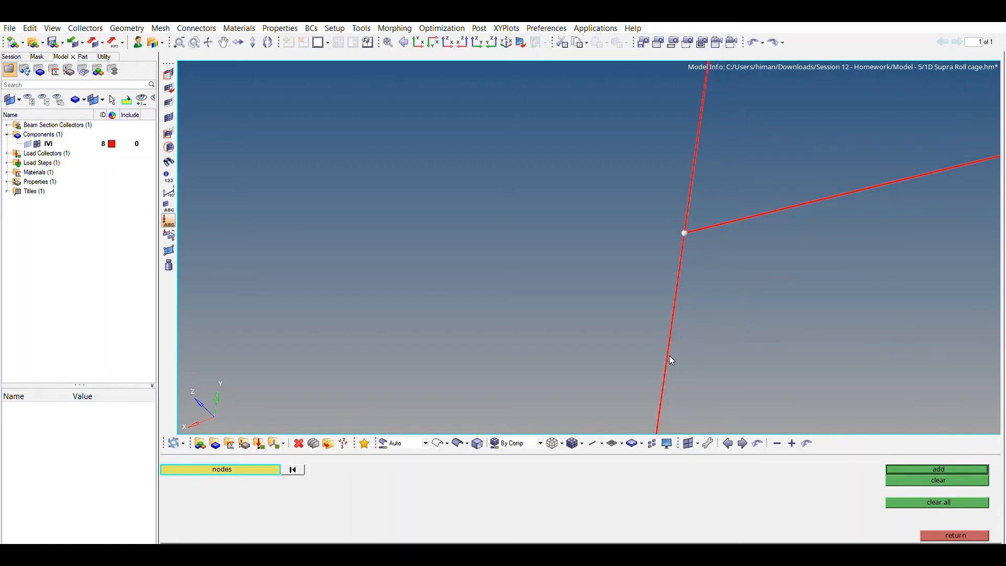
ctrl+drag(676, 312, 678, 339)
ctrl+scroll(677, 335, down, 8)
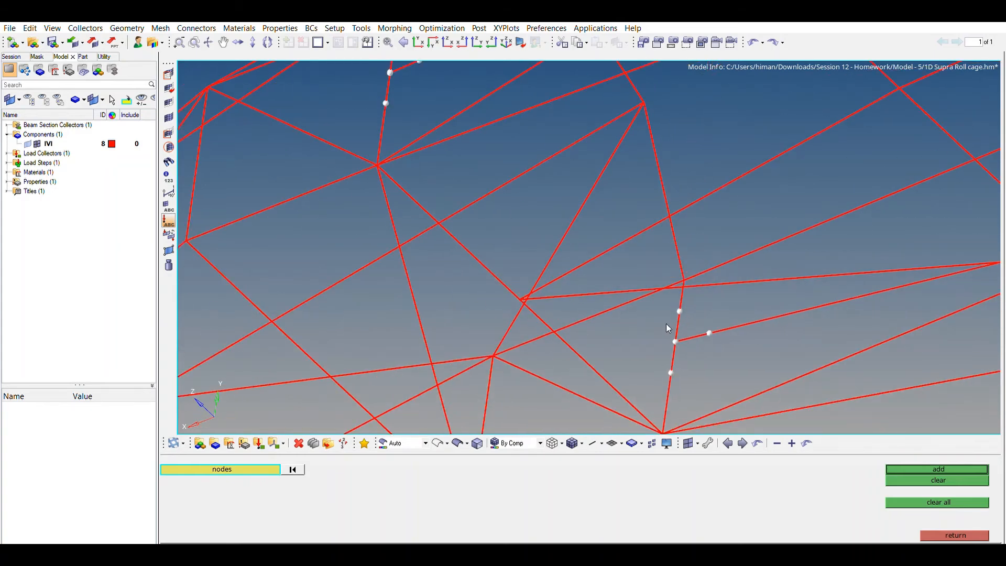
ctrl+scroll(372, 71, up, 4)
ctrl+right_drag(421, 123, 581, 392)
ctrl+scroll(548, 300, up, 9)
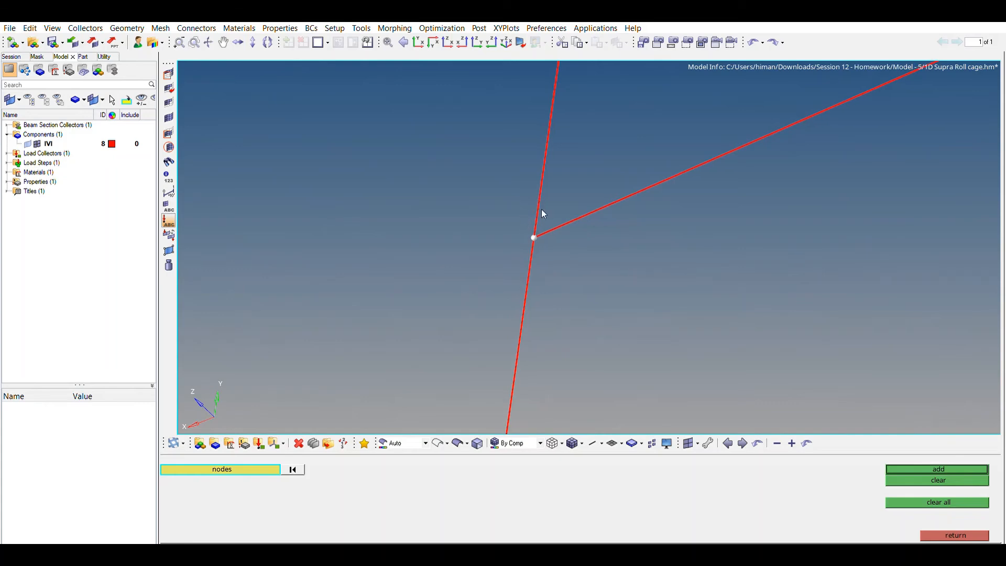
ctrl+scroll(584, 332, down, 8)
ctrl+scroll(589, 360, down, 8)
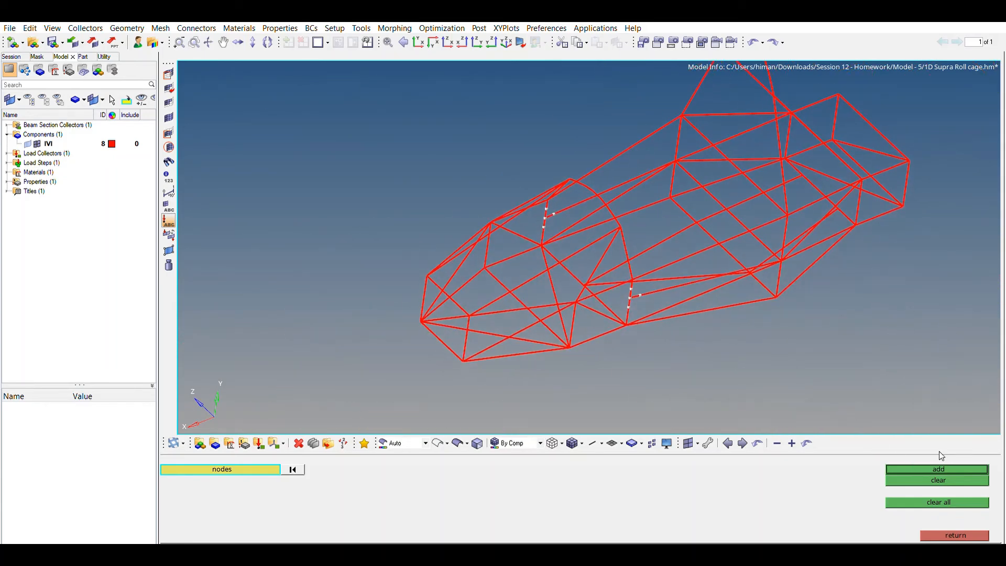
click(938, 468)
click(954, 535)
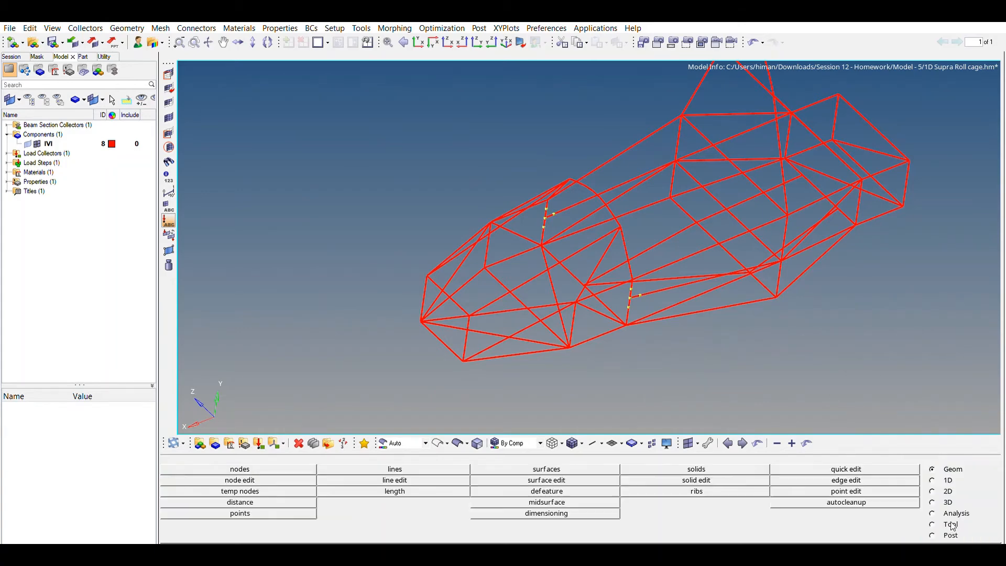
Step: Delete the three beam elements meeting at the near-side side-member joint and the three meeting at the far-side joint
click(343, 444)
ctrl+scroll(650, 287, up, 8)
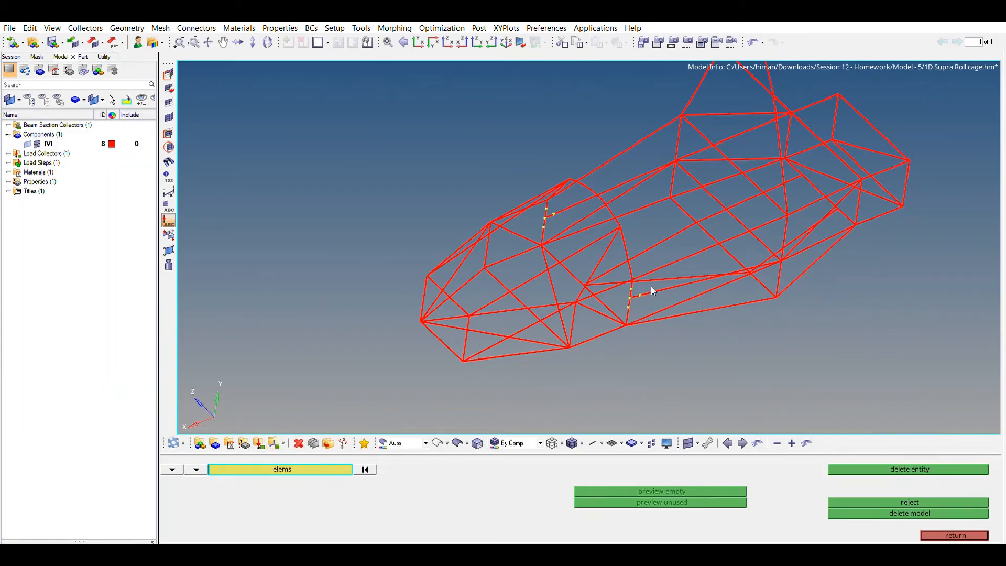
click(589, 273)
click(583, 296)
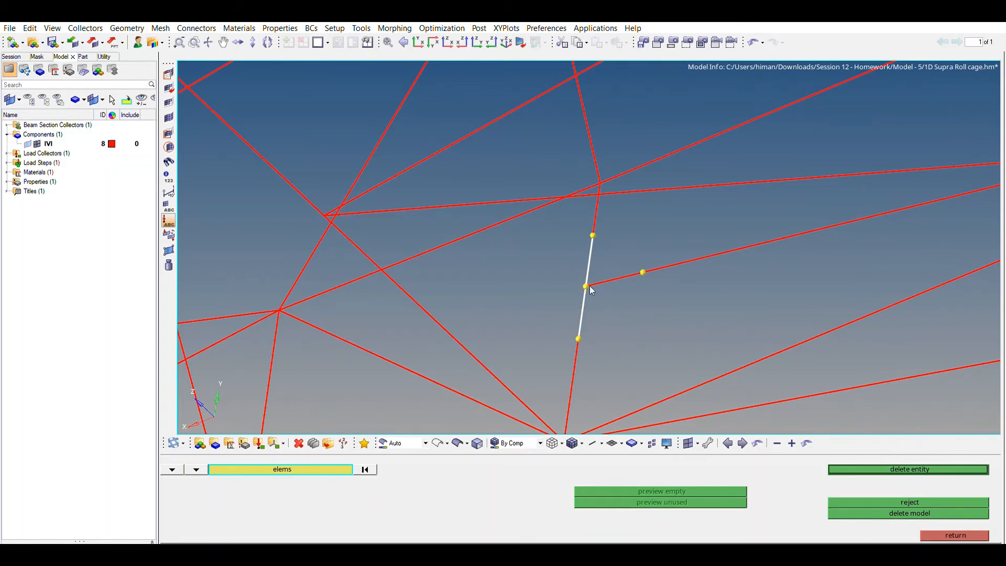
click(598, 280)
ctrl+scroll(597, 280, down, 8)
ctrl+scroll(503, 157, up, 4)
ctrl+scroll(505, 161, up, 4)
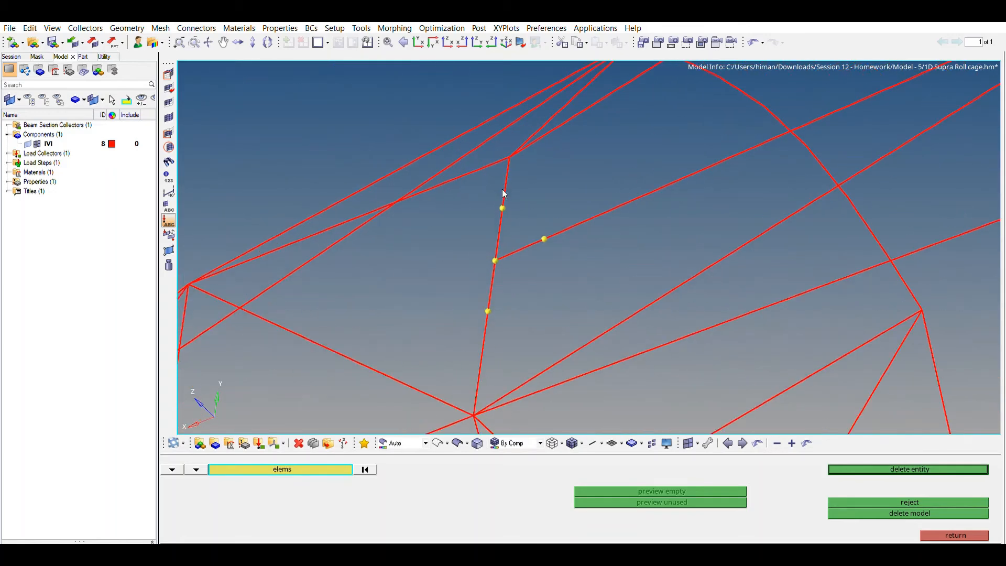
click(489, 304)
click(517, 276)
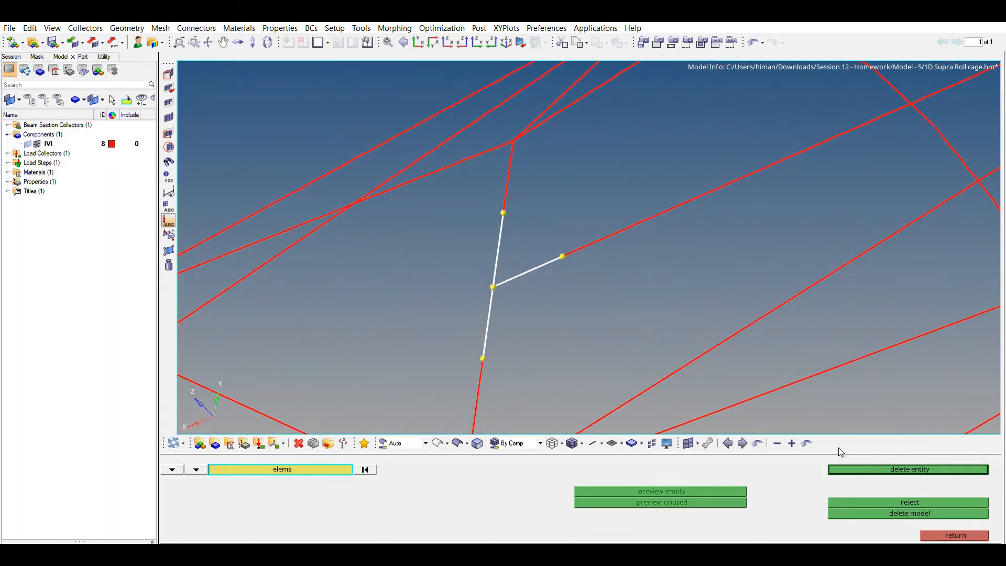
click(880, 469)
ctrl+scroll(613, 301, down, 8)
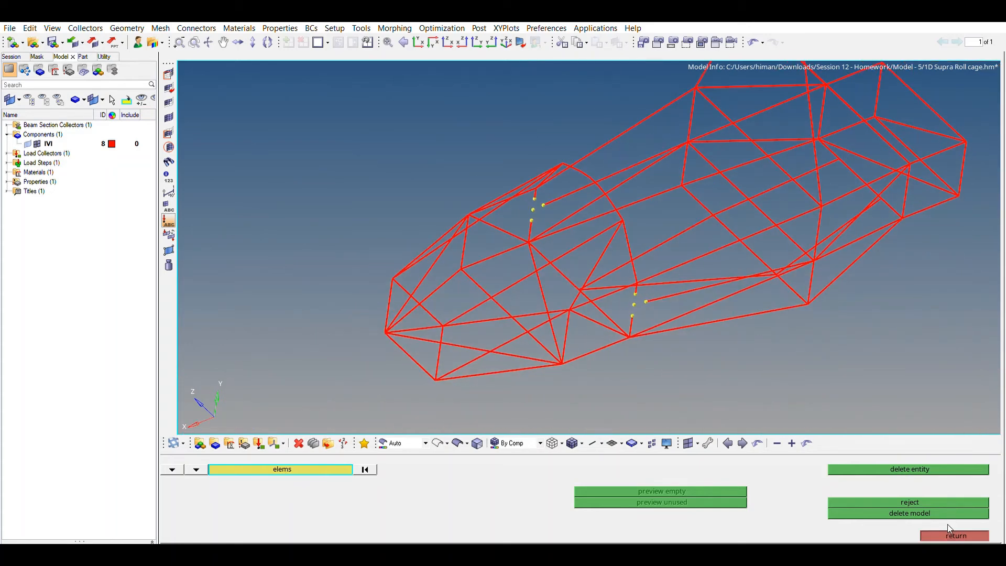
click(980, 535)
Step: Set up bar2 element creation with the line property, CBEAM element type and z-axis orientation
ctrl+scroll(641, 306, up, 6)
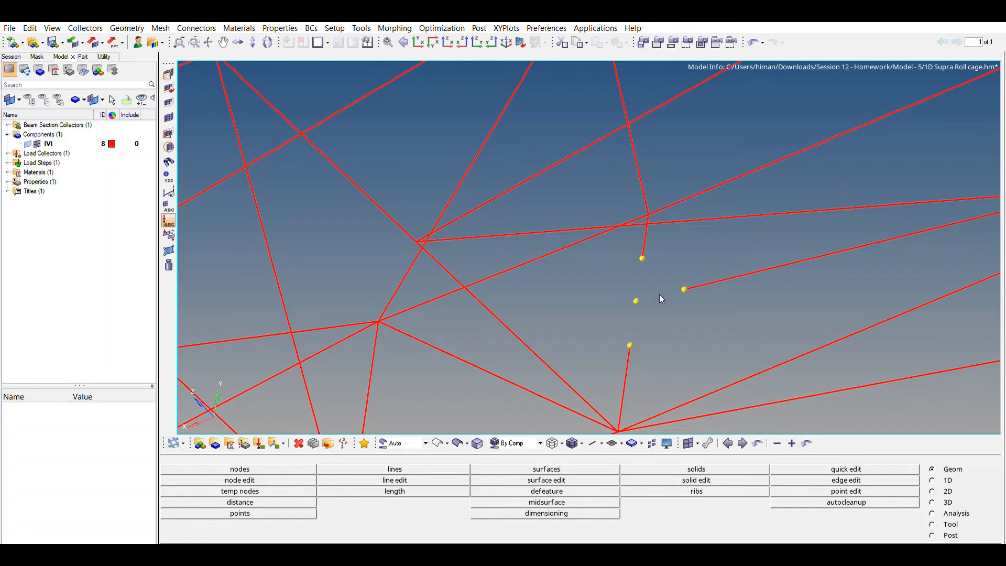
click(946, 479)
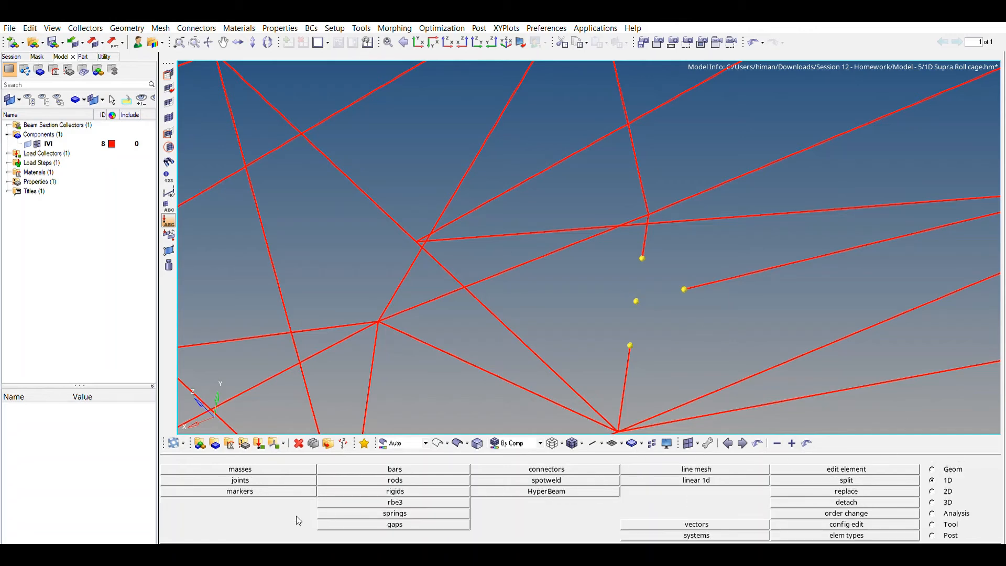
click(398, 468)
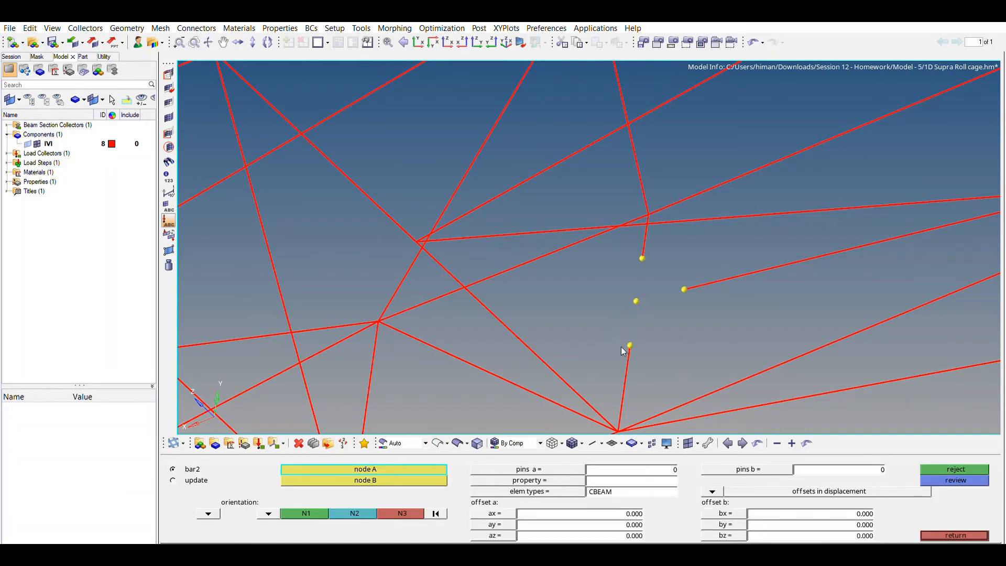
click(602, 476)
click(177, 468)
click(586, 491)
click(209, 512)
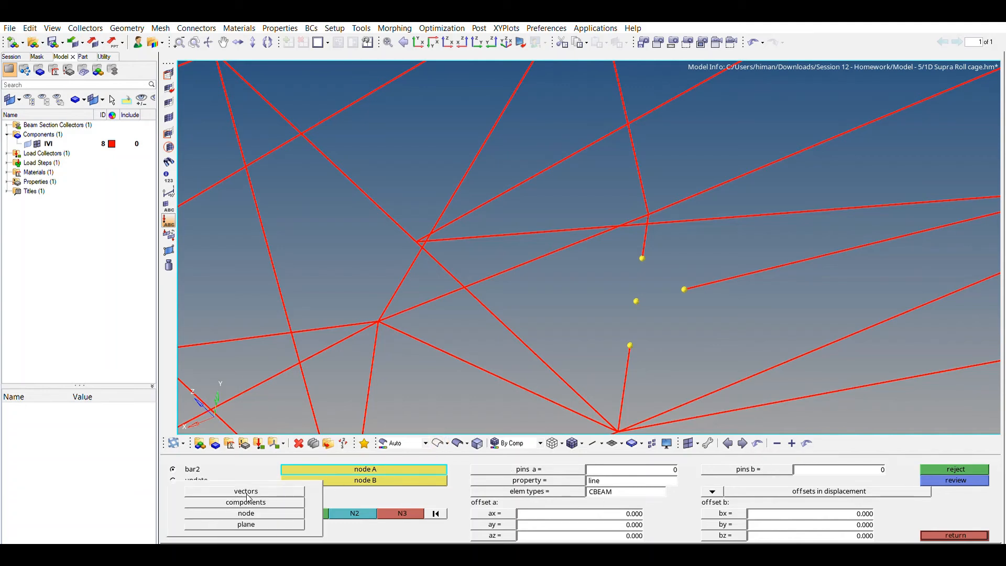
click(258, 492)
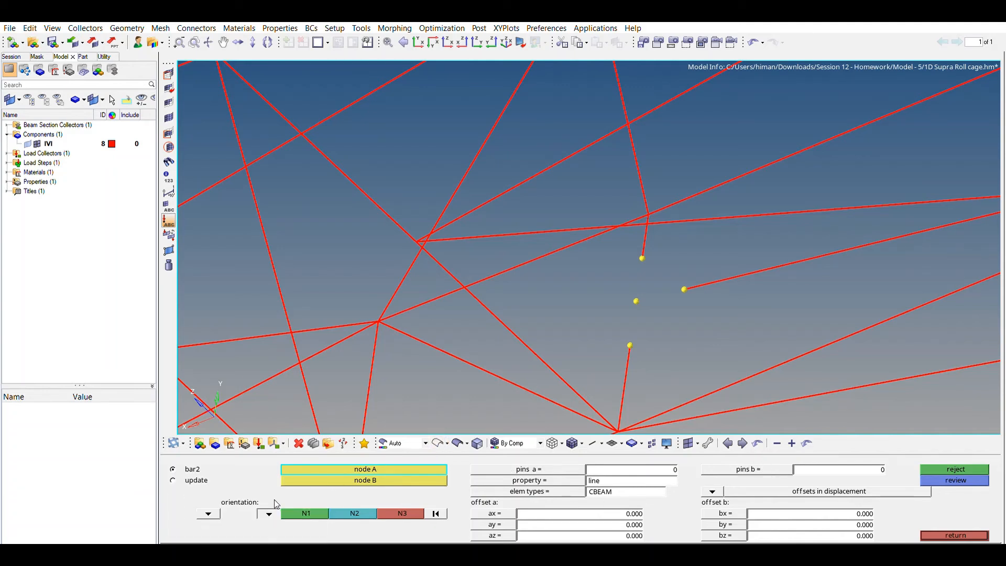
click(259, 511)
click(224, 513)
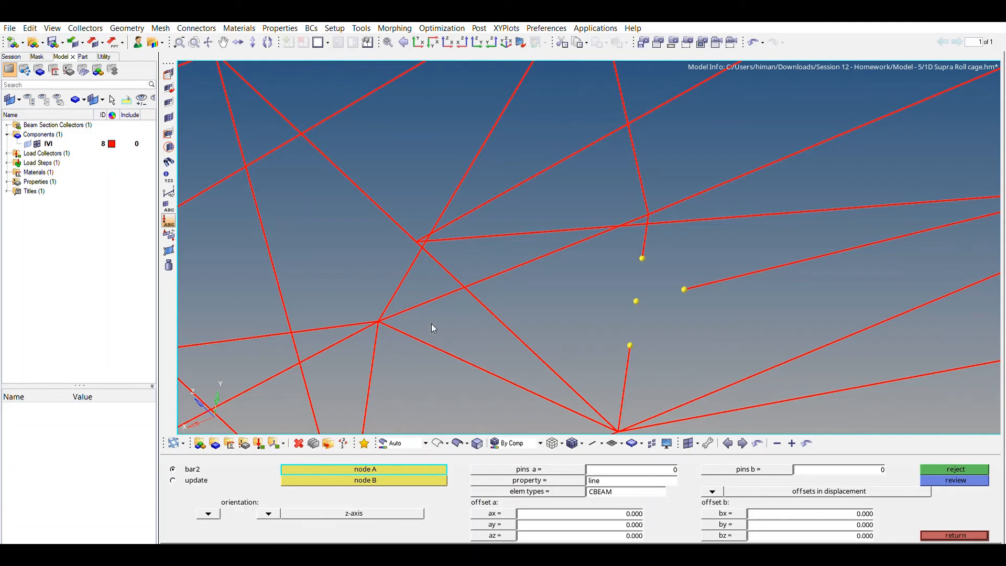
Step: Create three bar elements joining the side-member end and both upright ends to the middle node of the near-side joint
click(682, 278)
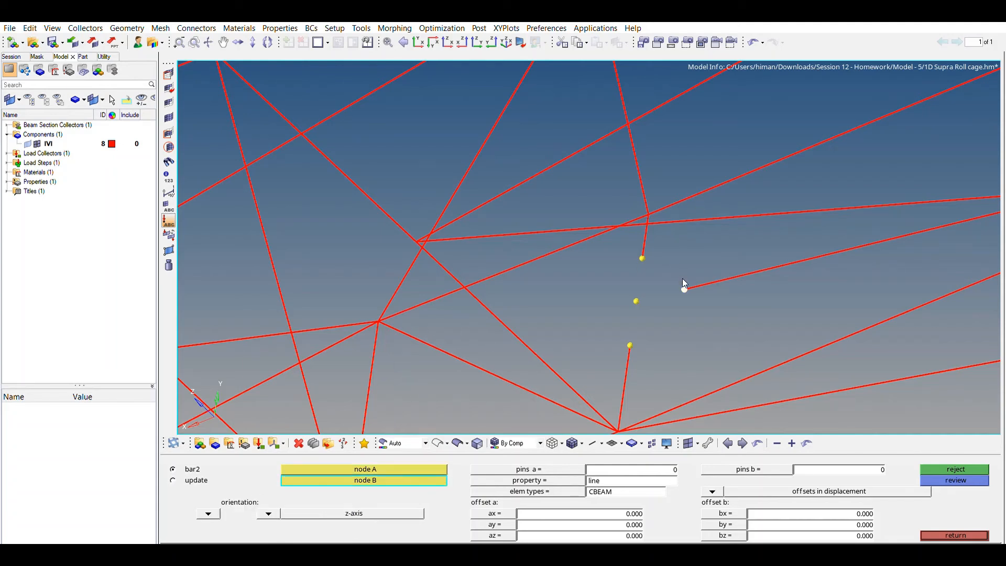
click(635, 289)
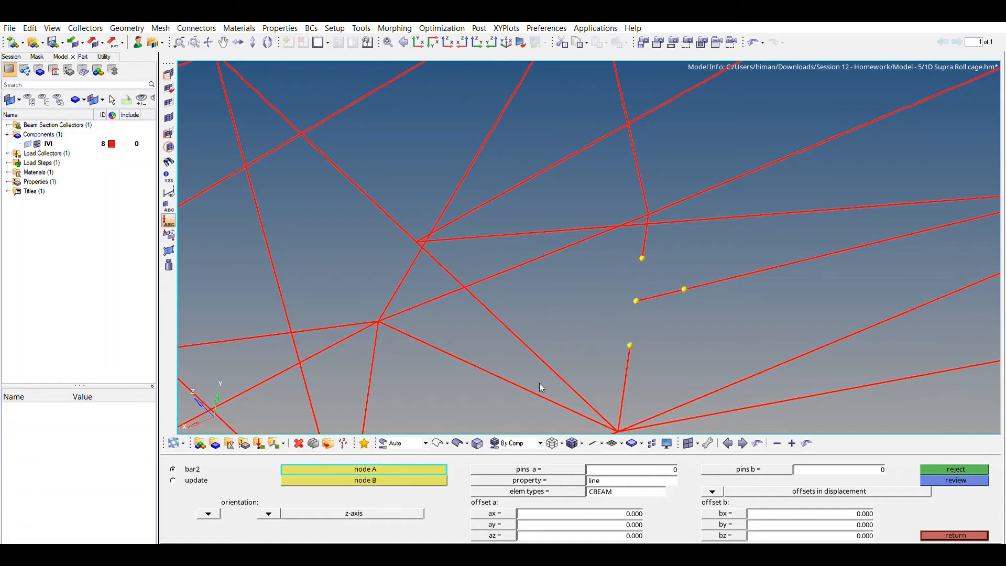
click(643, 258)
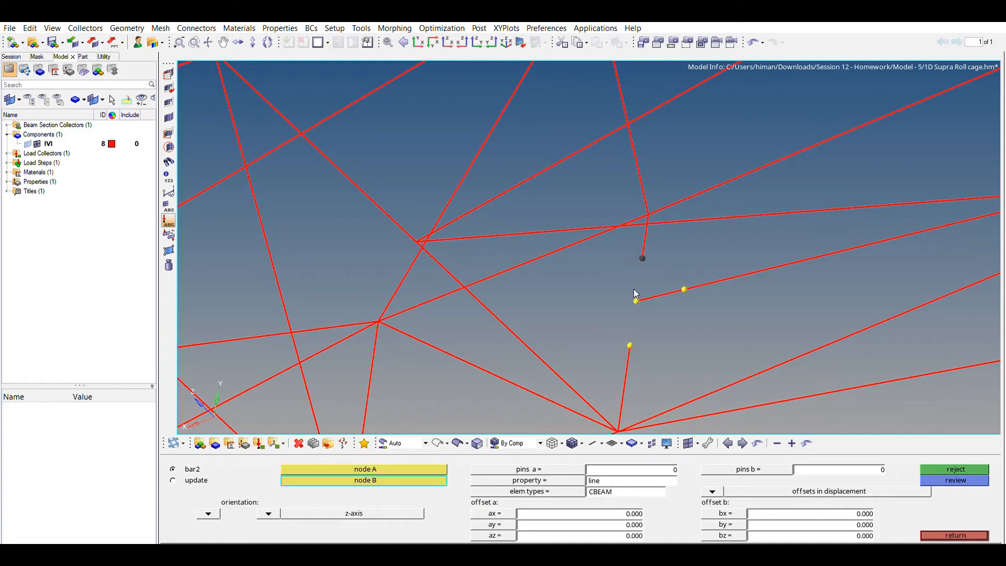
click(636, 294)
click(630, 343)
click(636, 300)
Step: Create three bar elements connecting the upper upright, side-member and lower upright ends to the middle node of the far-side joint
scroll(616, 329, down, 4)
scroll(494, 209, up, 5)
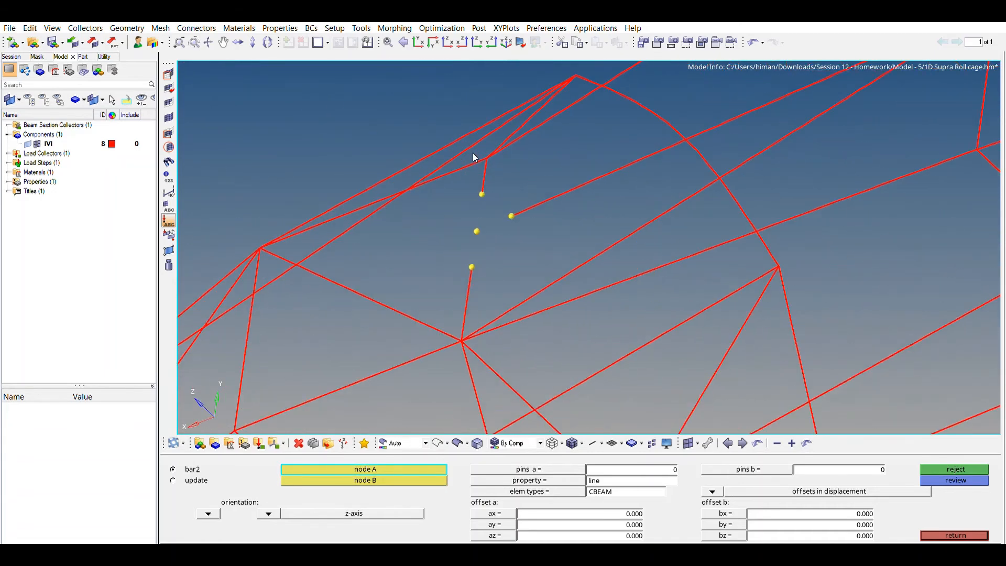
click(496, 211)
click(485, 281)
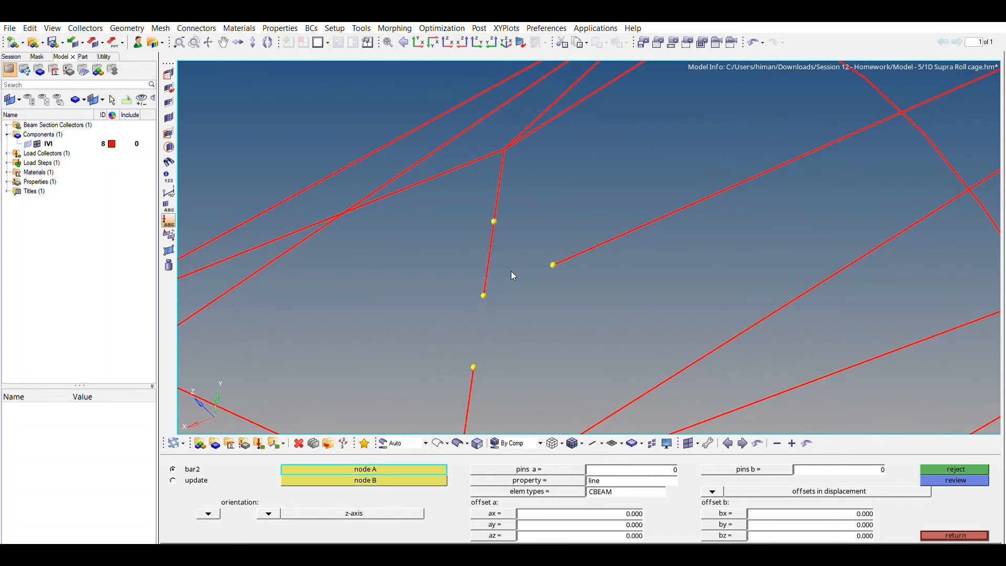
click(547, 258)
click(486, 287)
click(475, 364)
click(484, 281)
ctrl+scroll(514, 313, down, 6)
ctrl+right_drag(515, 312, 506, 149)
ctrl+scroll(402, 234, down, 1)
ctrl+scroll(404, 235, down, 3)
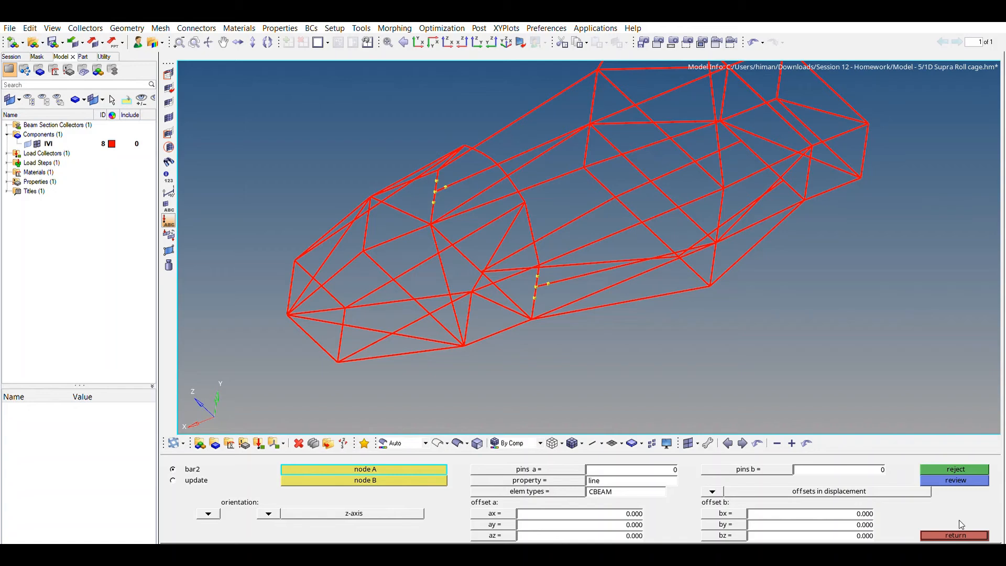
click(958, 534)
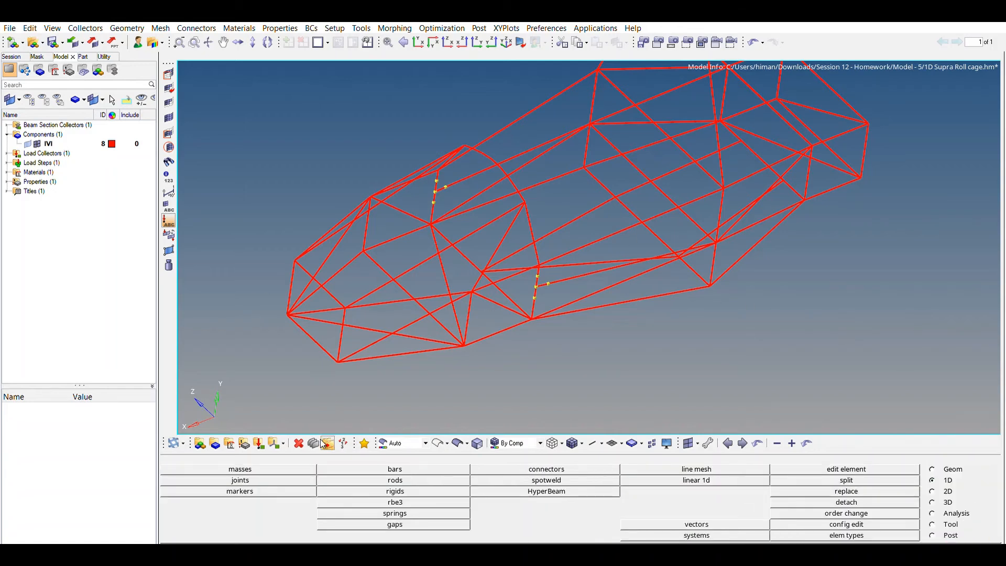
Step: Clear all temp nodes from the roll cage and save the model
click(946, 468)
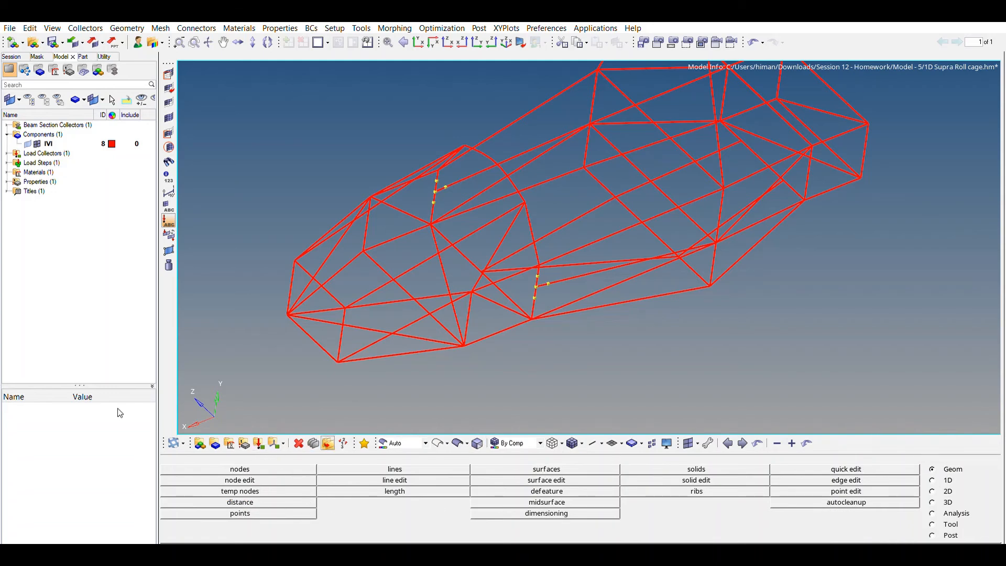
click(244, 480)
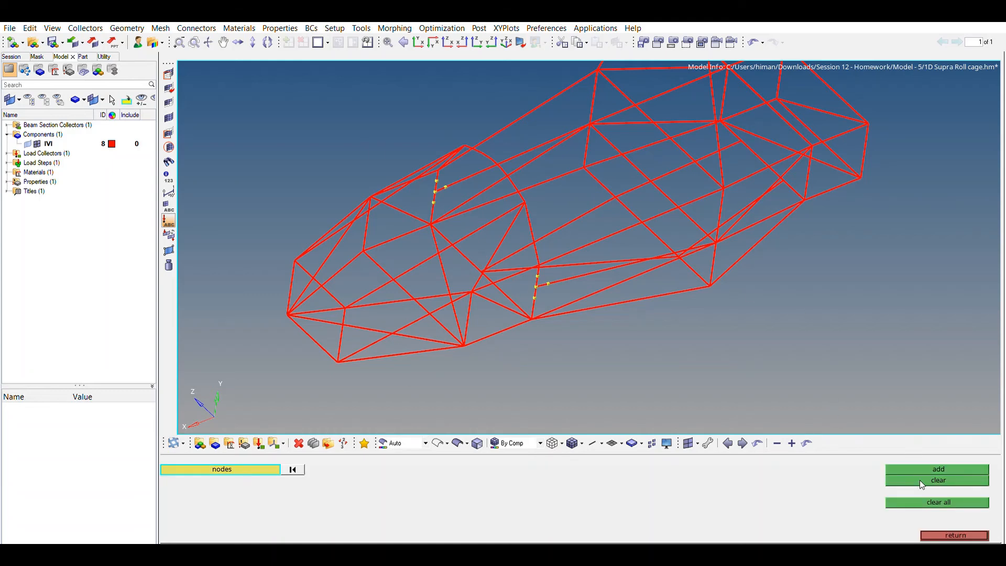
click(914, 502)
ctrl+right_drag(623, 126, 662, 179)
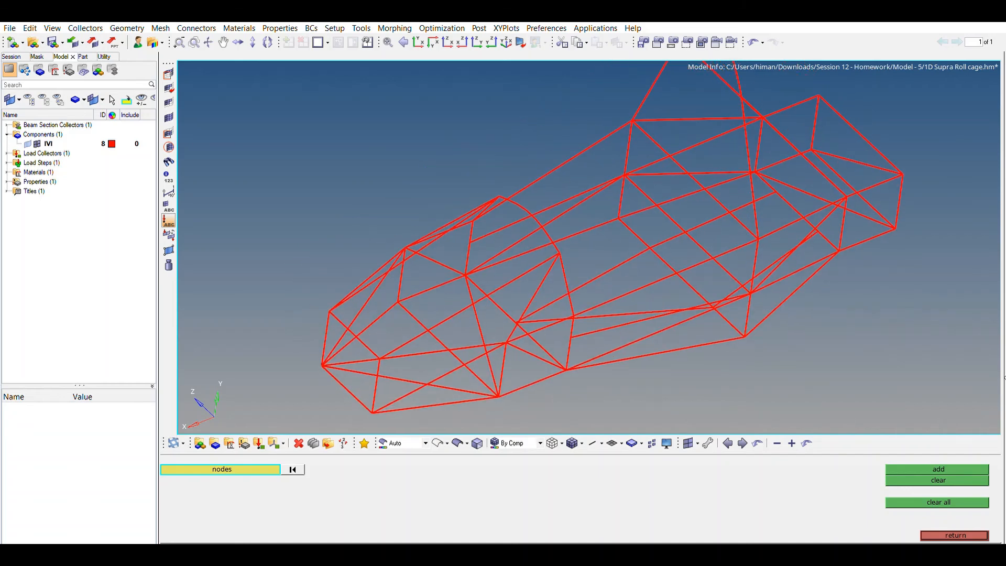
scroll(720, 266, down, 2)
click(978, 534)
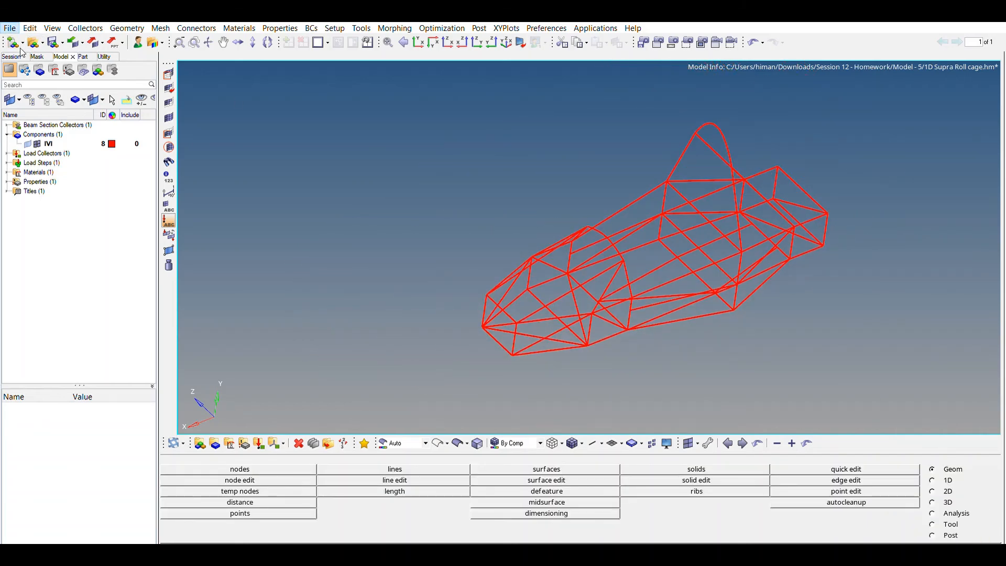
key(ctrl+s)
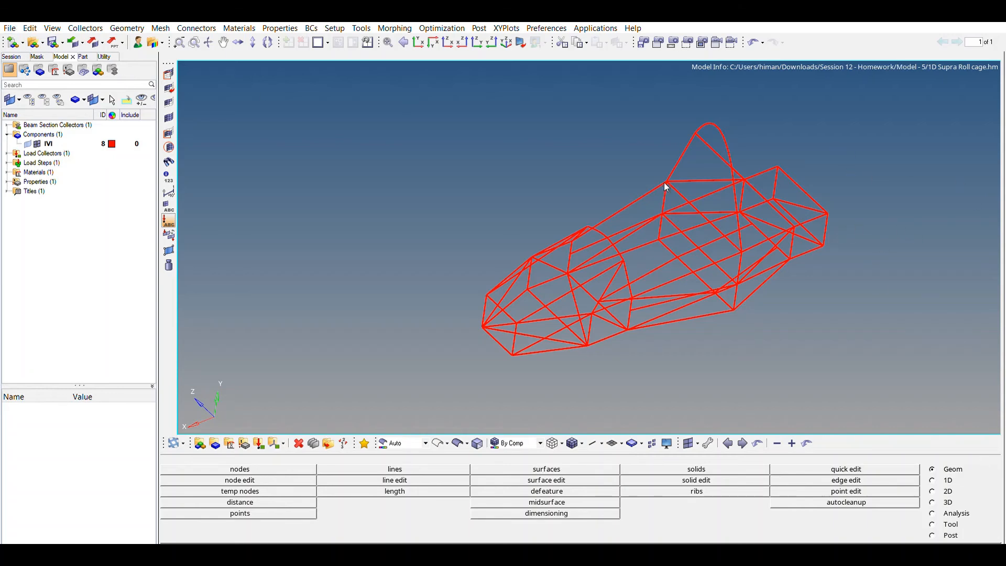
Step: Run the OptiStruct analysis on the repaired model, overwriting the existing 1D Supra Roll cage.fem file
click(957, 514)
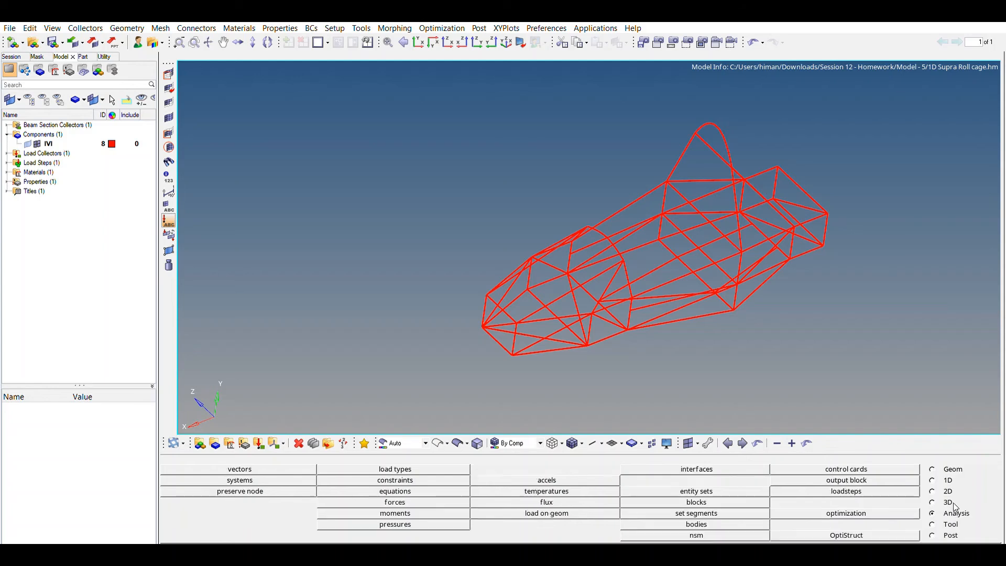
click(847, 535)
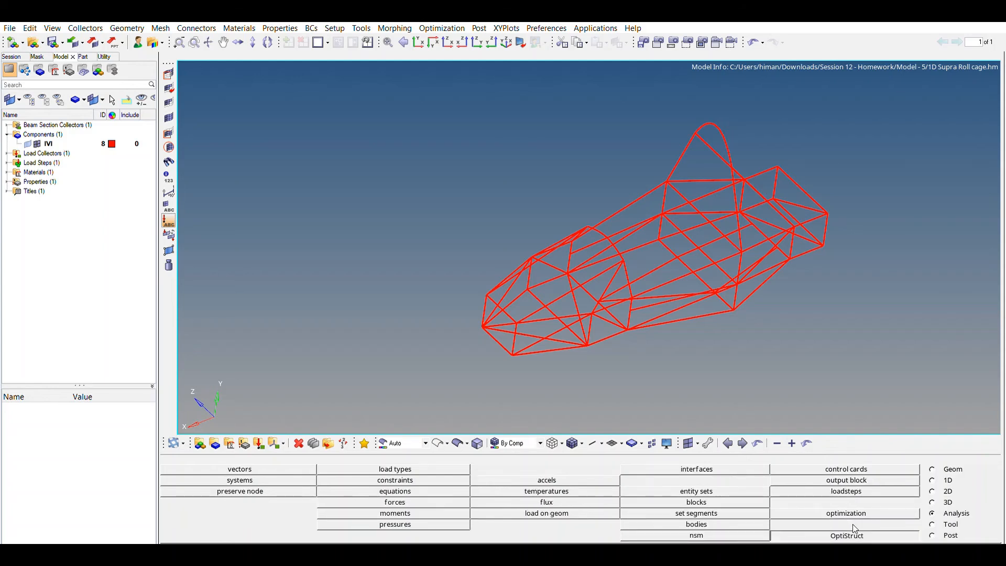
click(918, 469)
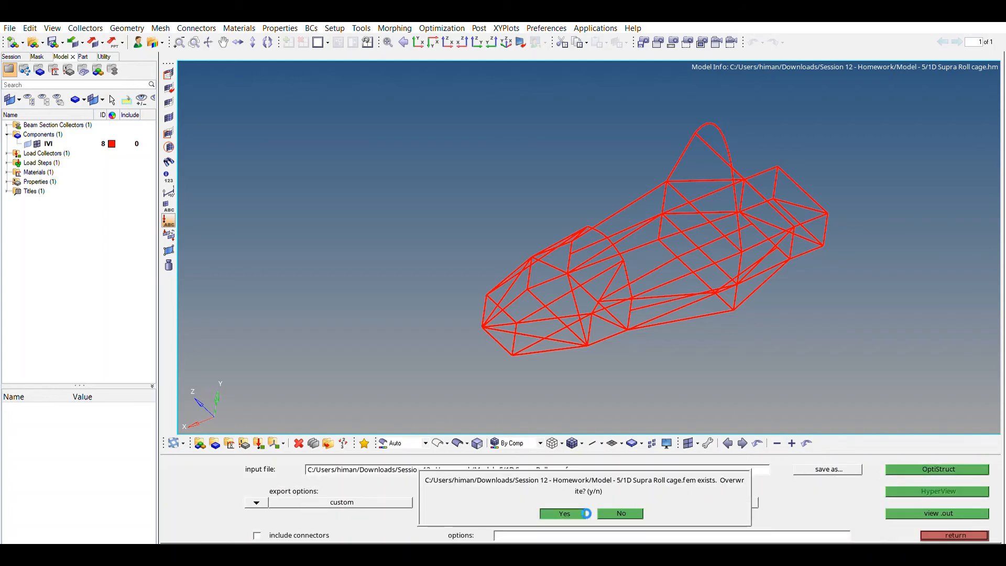
click(563, 512)
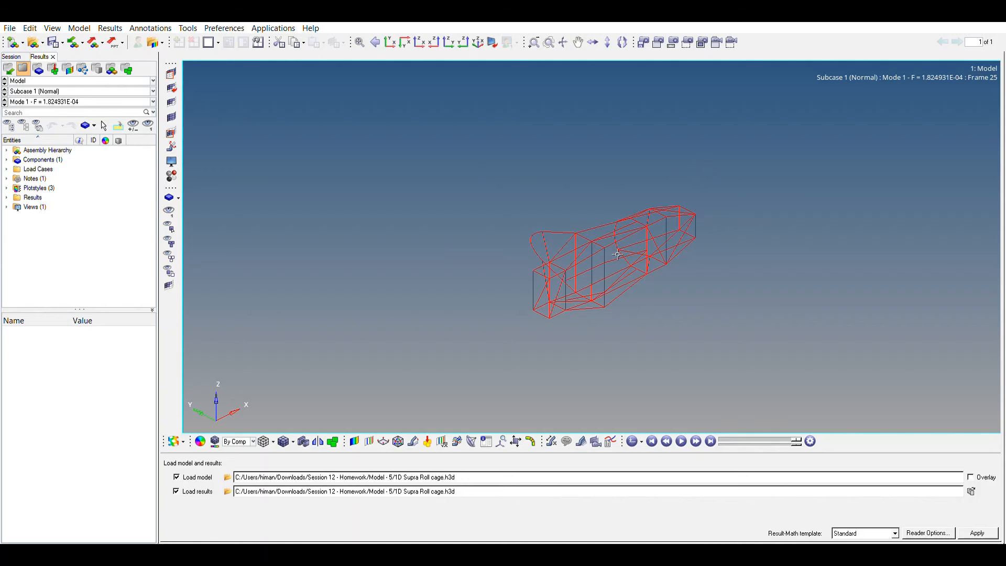
Step: Plot the Eigen Mode magnitude contour on the roll cage components and start the Mode 1 animation
ctrl+right_drag(617, 254, 433, 286)
ctrl+scroll(411, 280, up, 4)
mouse_move(330, 271)
ctrl+mouse_down()
mouse_move(420, 147)
mouse_move(550, 225)
mouse_move(406, 322)
mouse_move(482, 233)
mouse_move(520, 236)
mouse_move(409, 360)
ctrl+mouse_up()
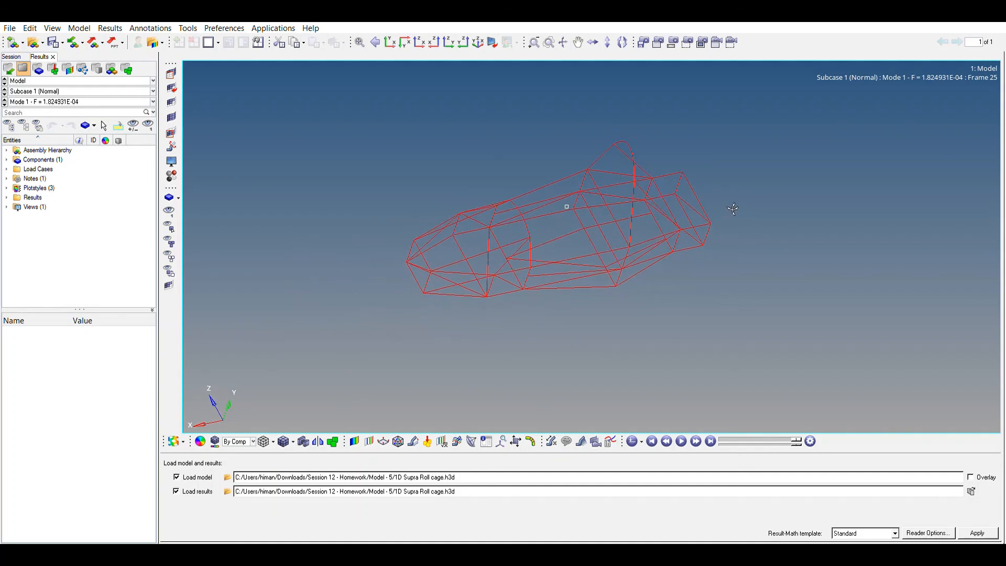
click(355, 442)
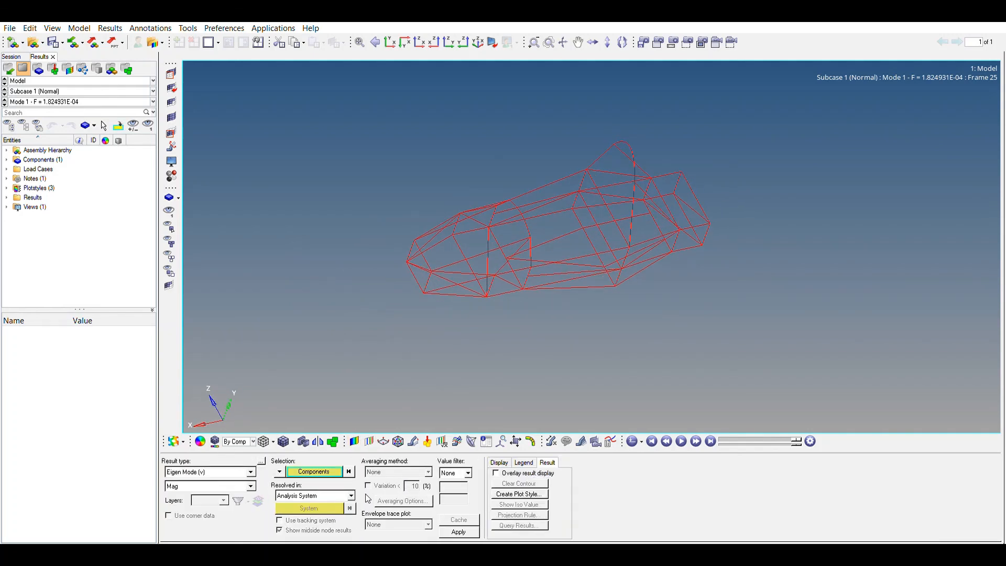
click(458, 531)
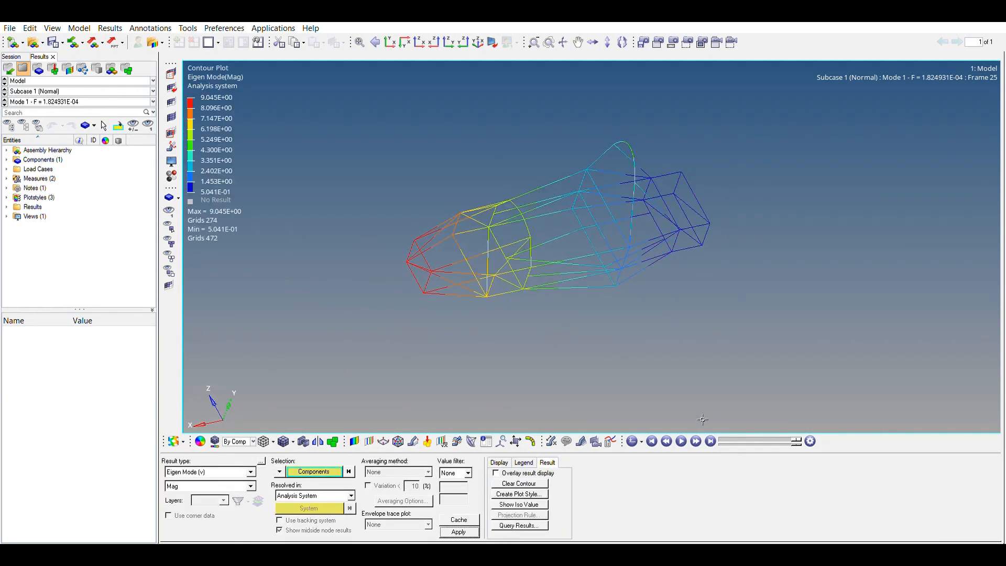
click(681, 441)
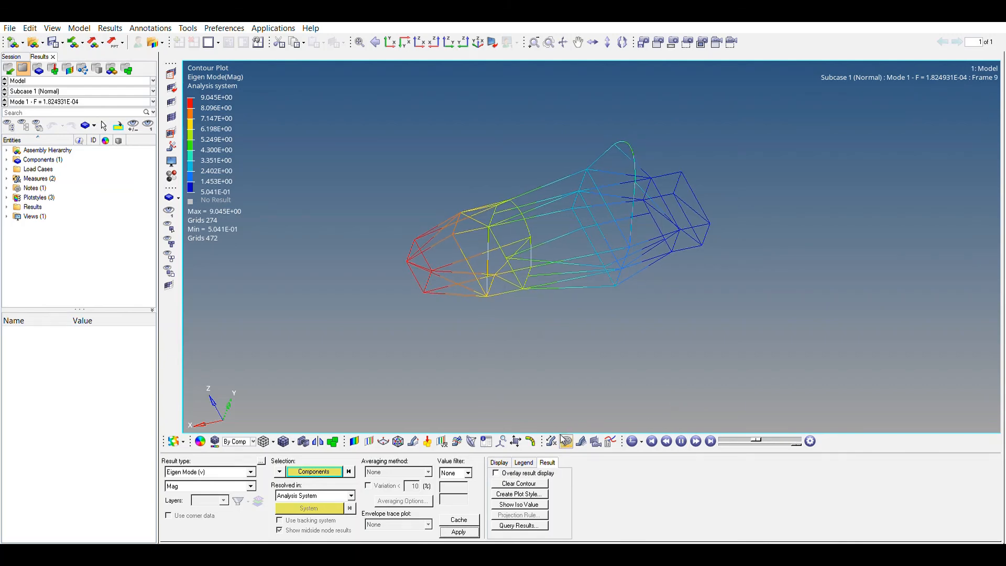
ctrl+drag(570, 270, 582, 184)
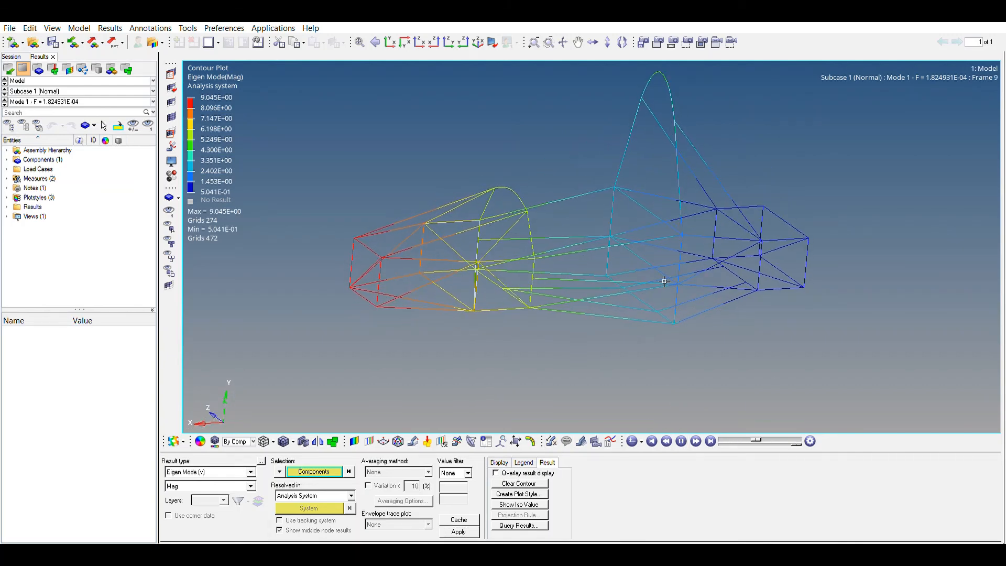
Step: Set the uniform deformed-shape scale factor to 10 and inspect the animated Mode 7 shape from several angles
click(383, 441)
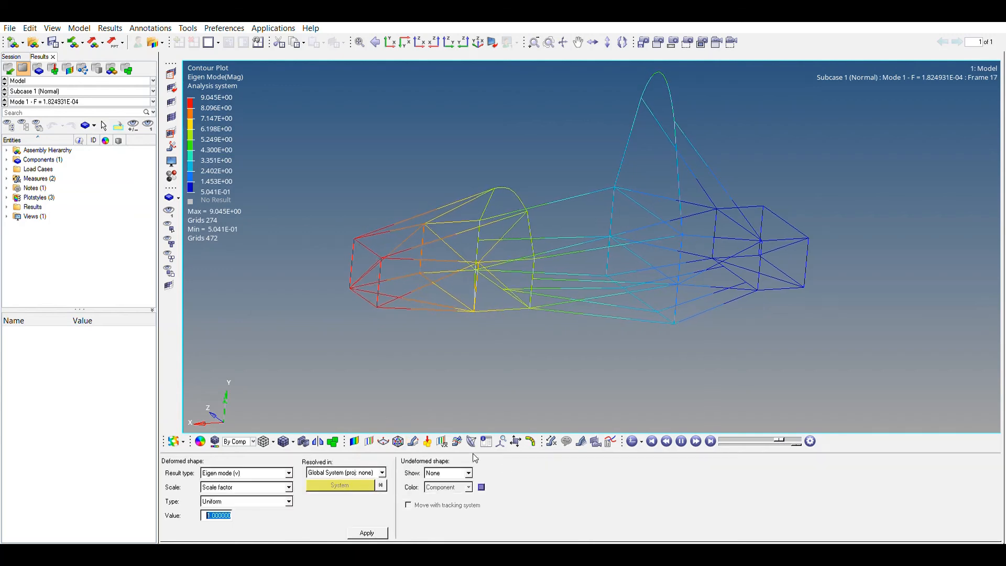
text(10)
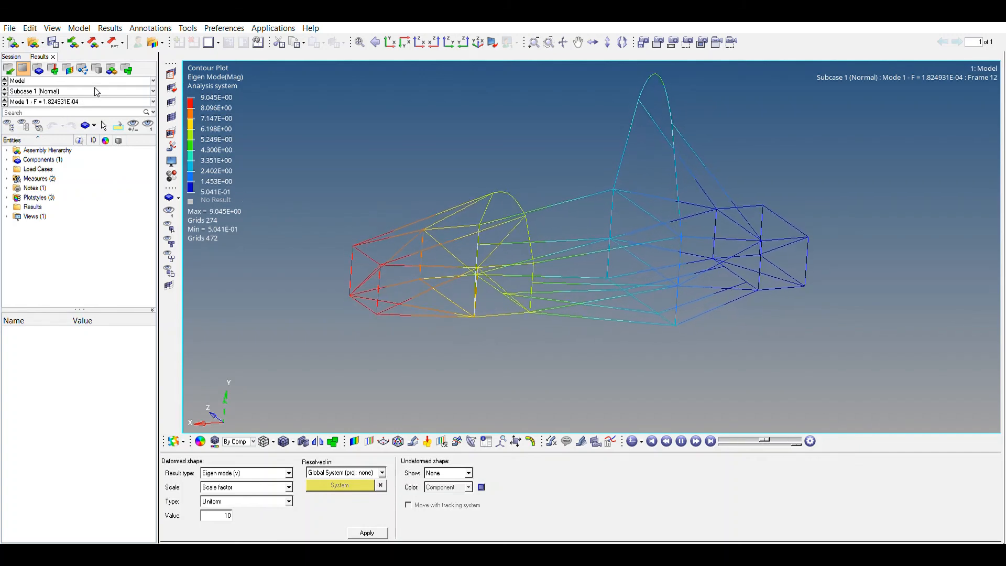
click(70, 144)
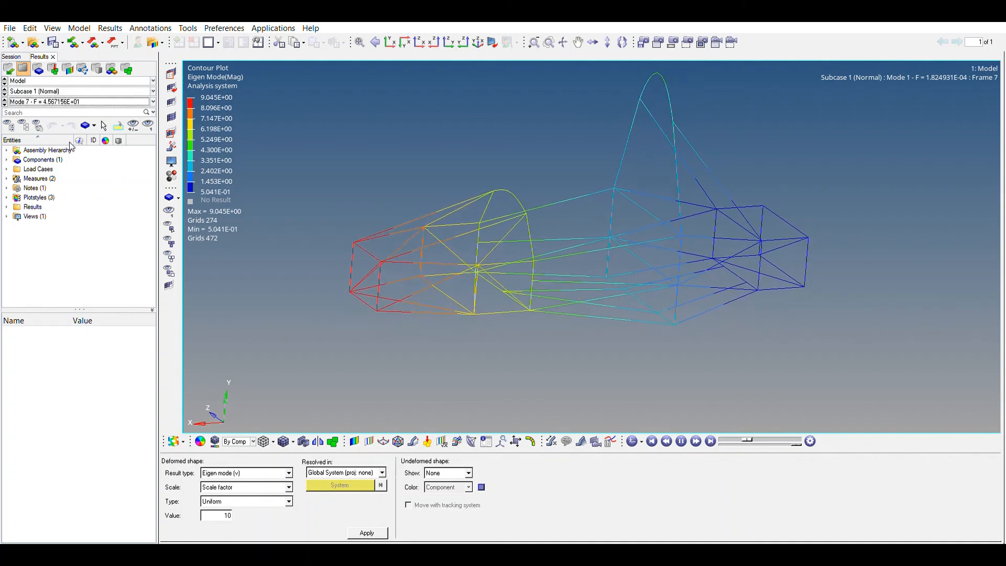
ctrl+drag(580, 190, 652, 235)
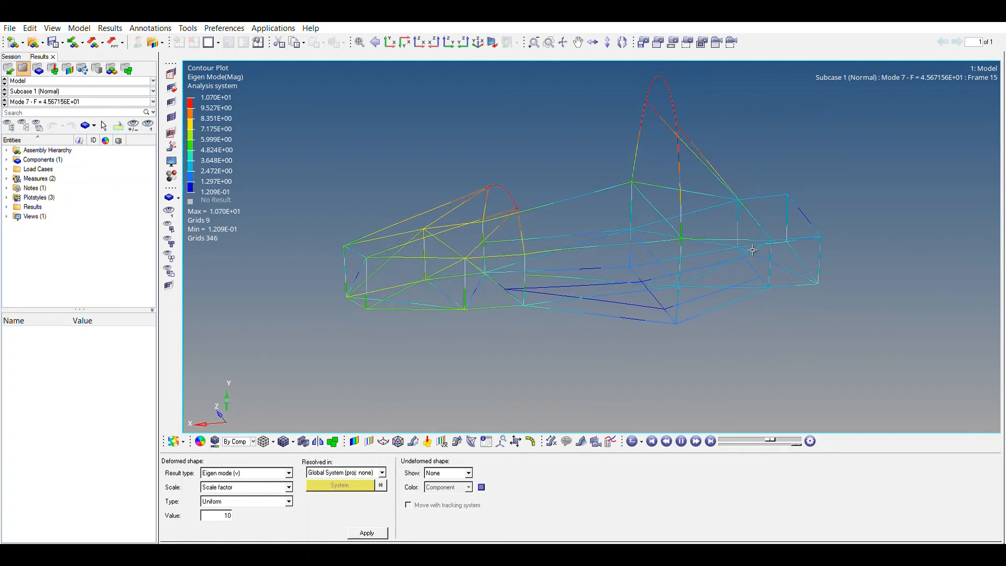
ctrl+scroll(536, 249, up, 3)
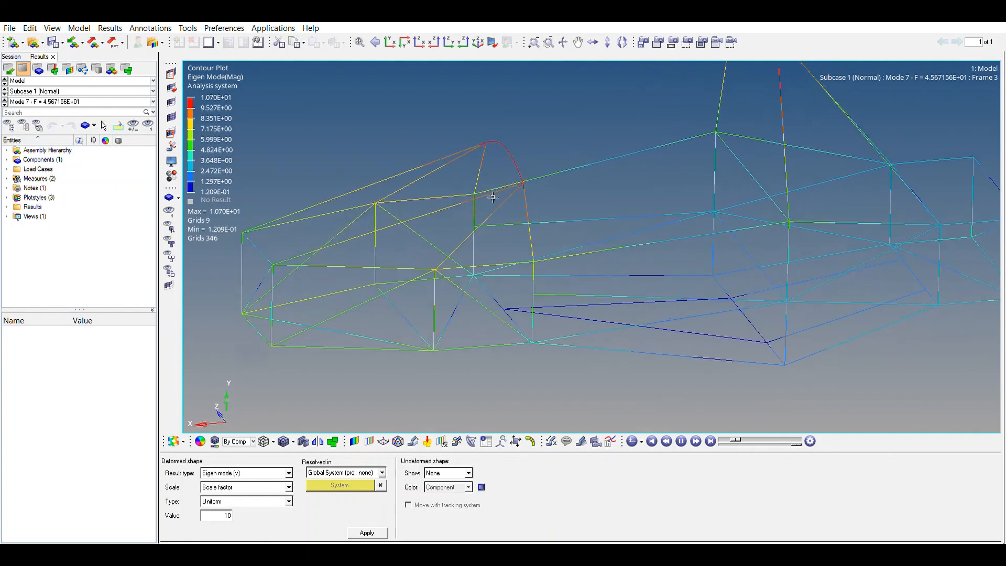
ctrl+drag(611, 202, 628, 147)
ctrl+scroll(616, 245, down, 4)
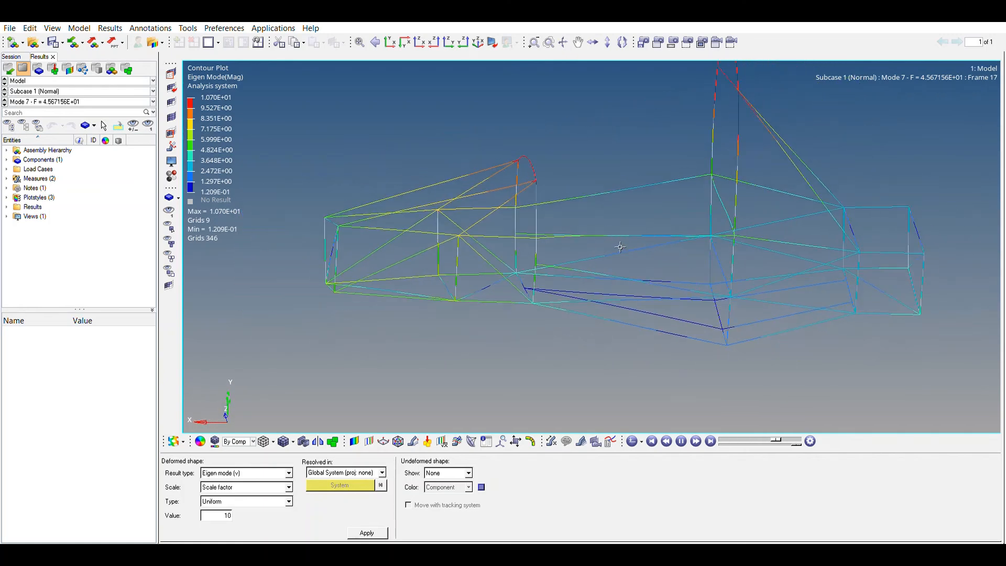
Step: Review the animated shapes of Mode 8 and Mode 9 from different viewing angles
click(98, 101)
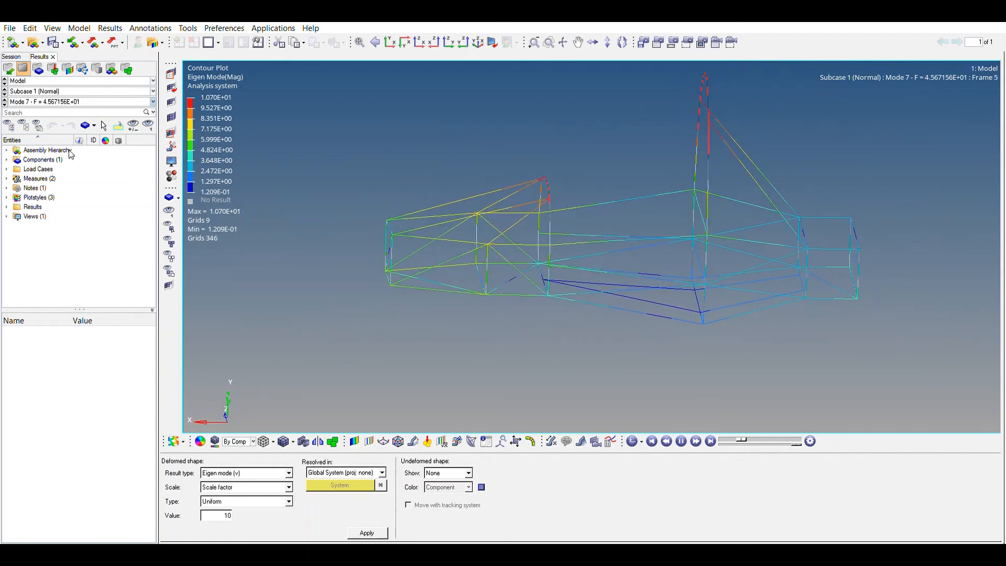
click(69, 149)
ctrl+drag(495, 204, 567, 229)
ctrl+right_drag(567, 229, 568, 249)
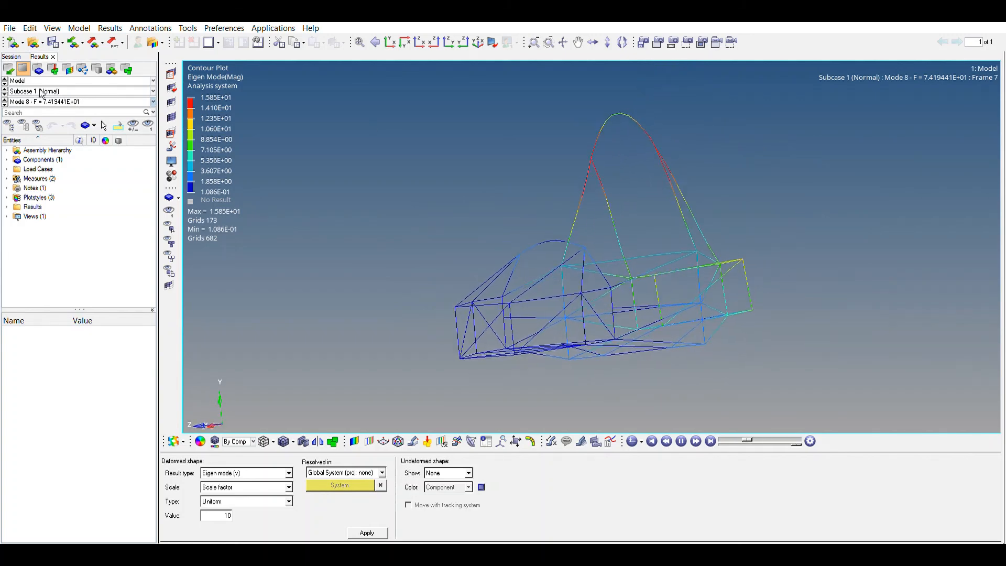
click(44, 161)
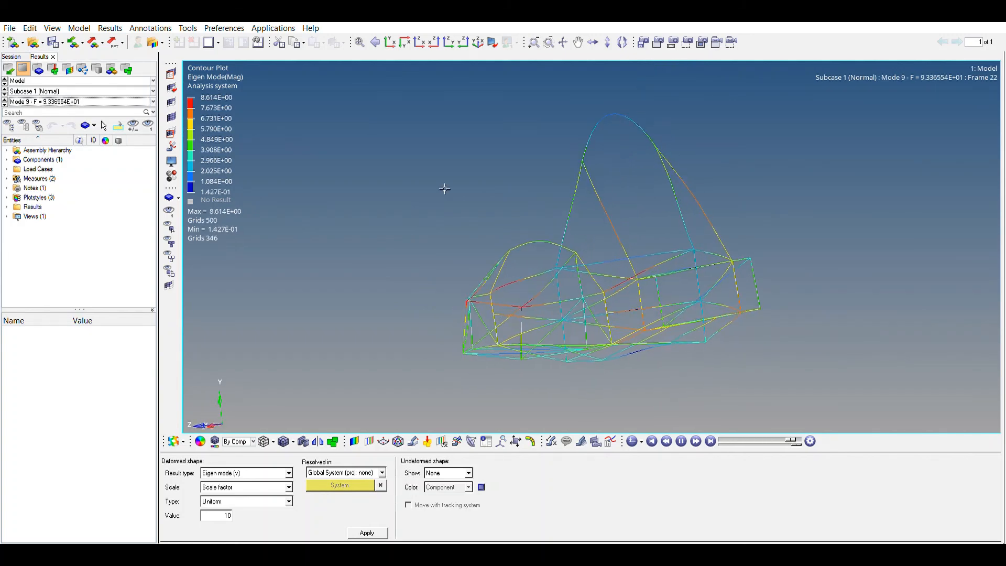
mouse_move(443, 188)
ctrl+mouse_down()
mouse_move(522, 236)
mouse_move(458, 195)
ctrl+mouse_up()
ctrl+drag(812, 223, 661, 338)
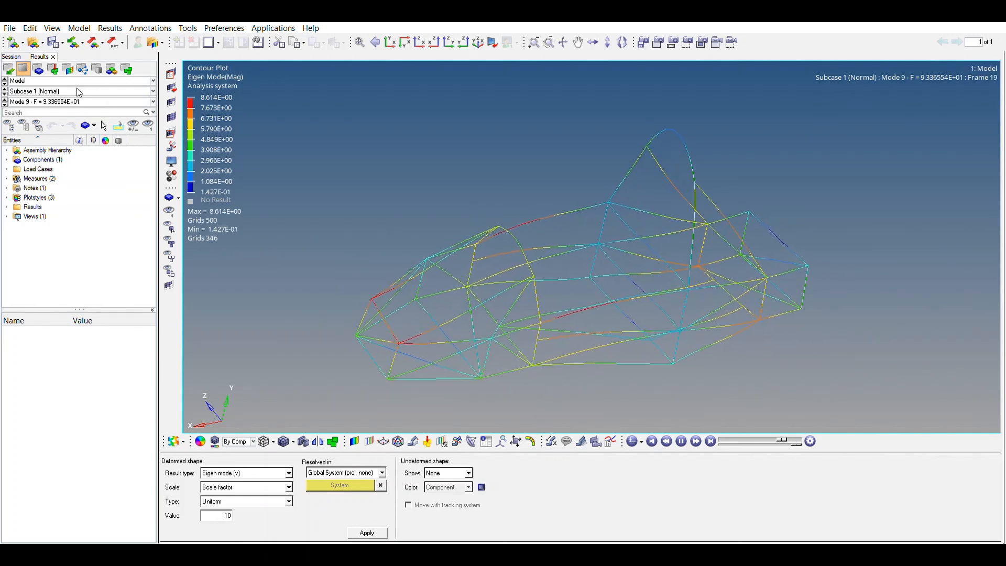
Step: Review the animated shapes of Modes 10, 11 and 12 in turn
click(47, 168)
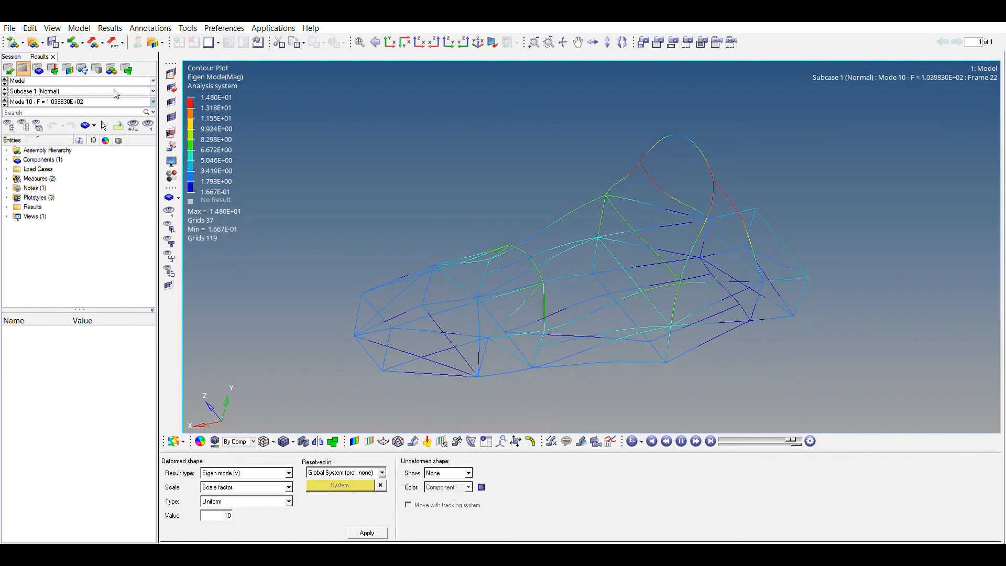
click(59, 160)
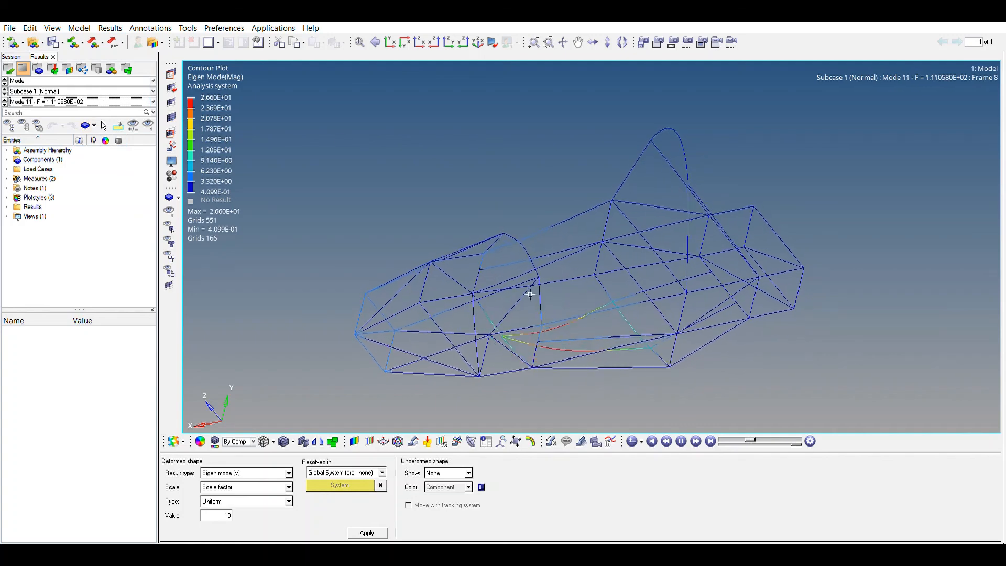
click(46, 165)
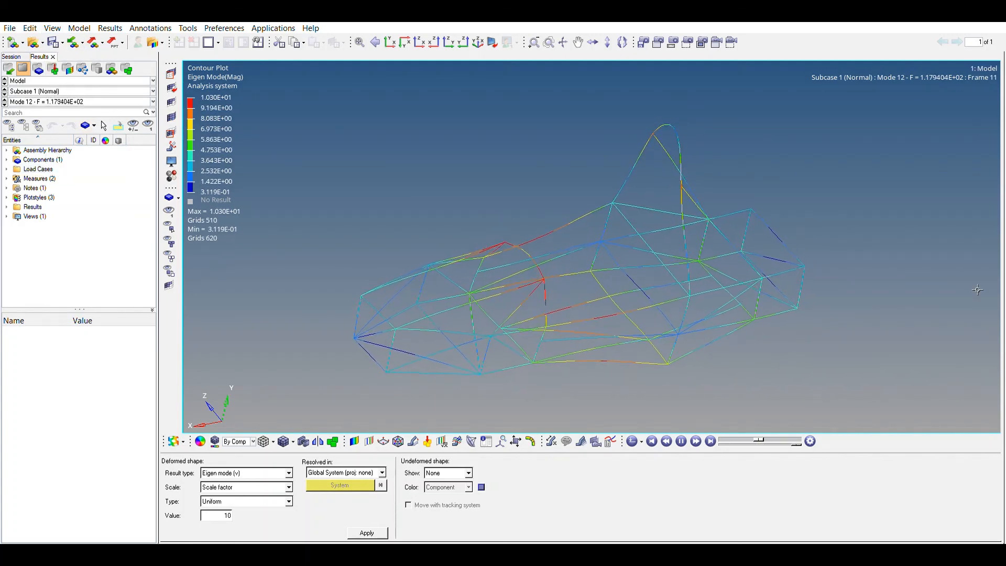